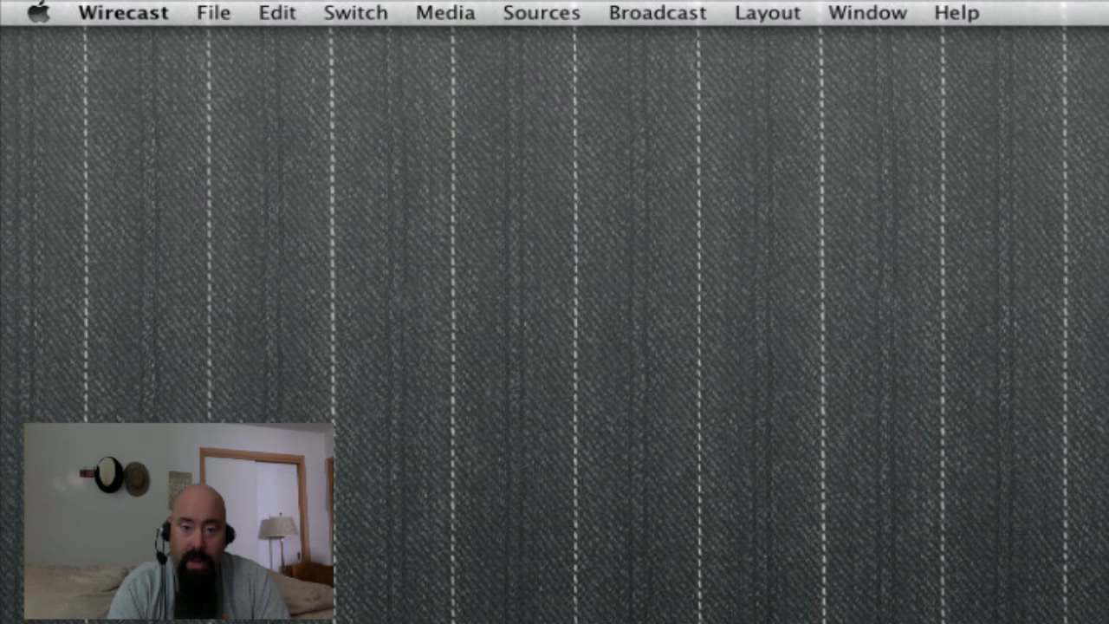
Open the encoder presets window and reposition it so that more of its settings are in view
click(864, 17)
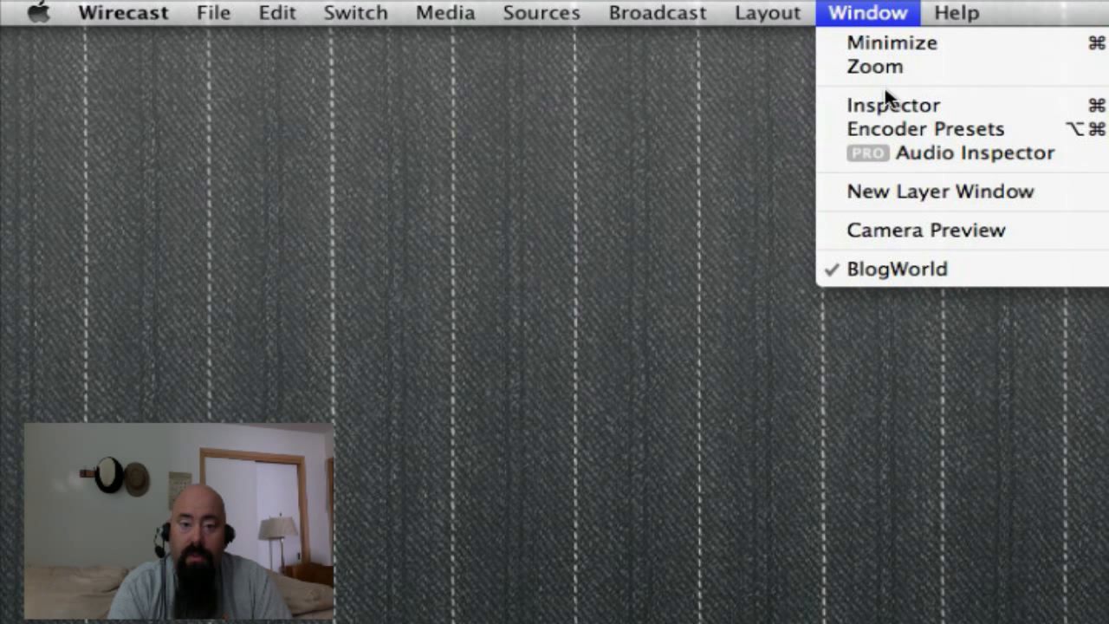
click(910, 138)
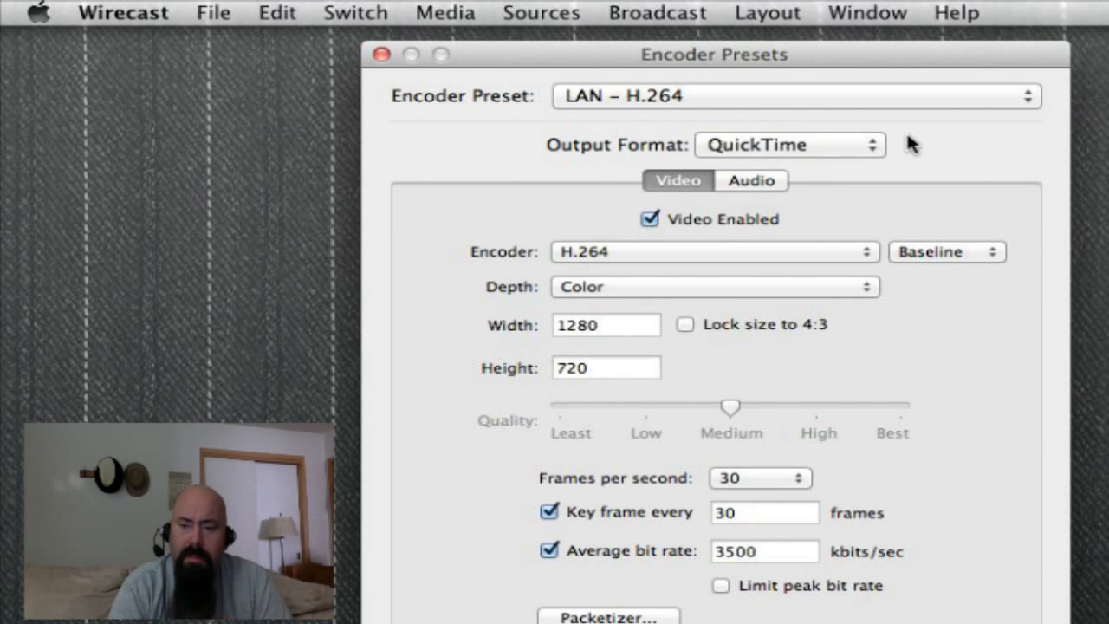
drag(827, 54, 684, 55)
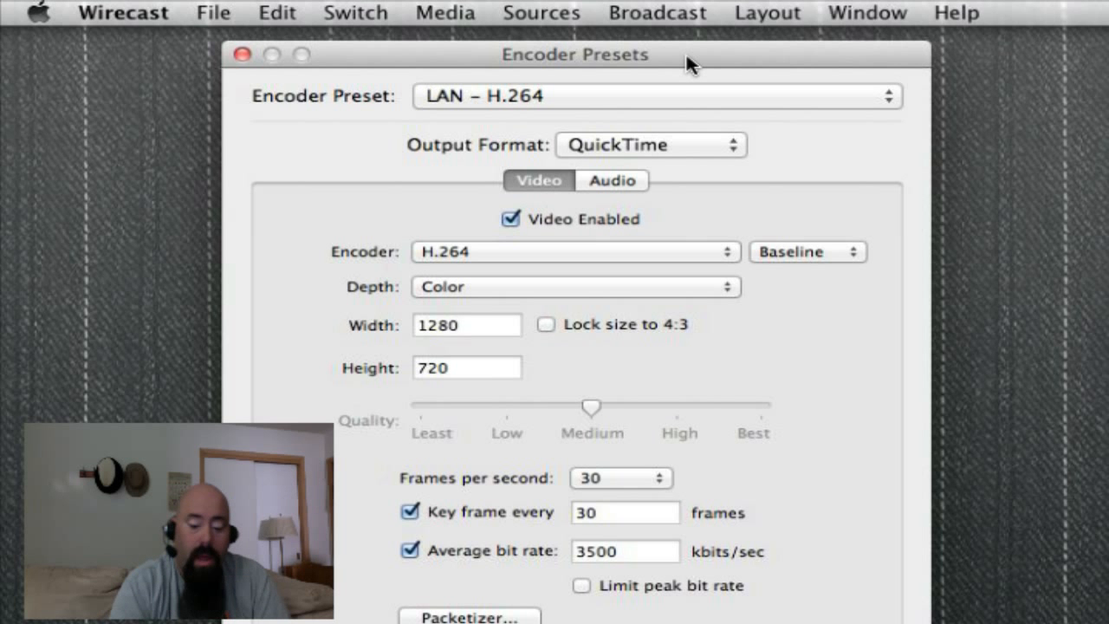
drag(687, 57, 686, 36)
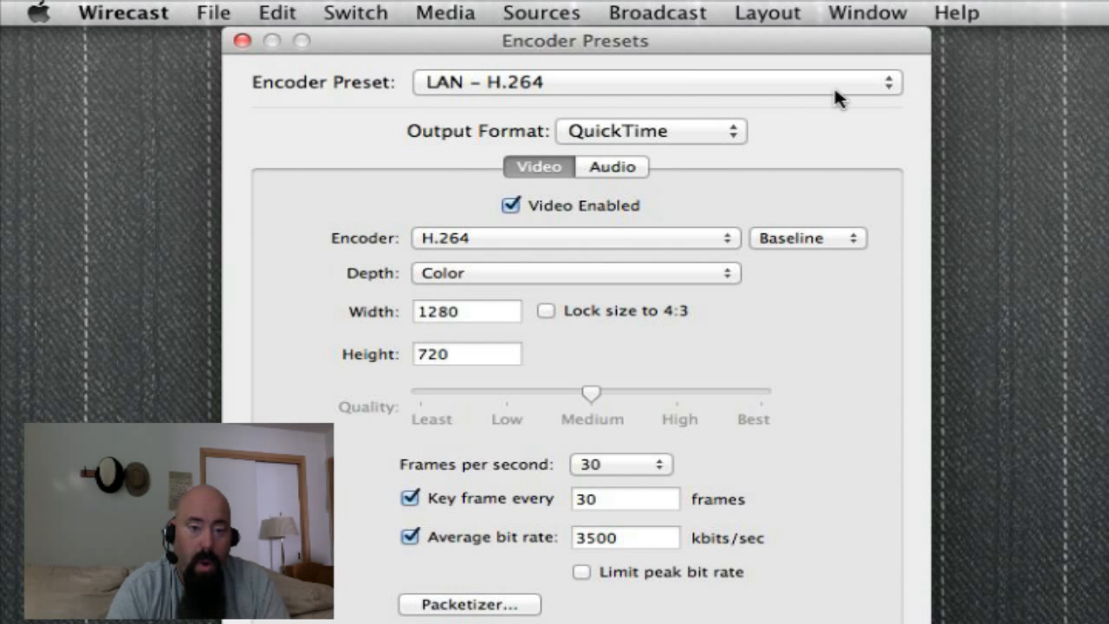
Look through the available encoder presets and load Flash Medium Bandwidth 16:9
click(889, 82)
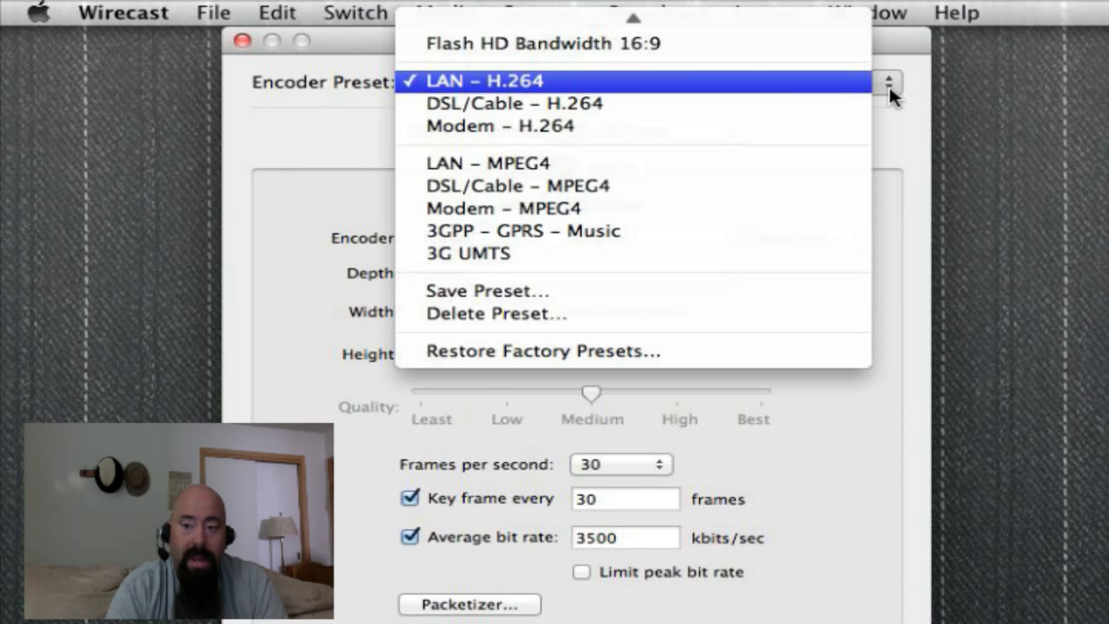
mouse_move(668, 19)
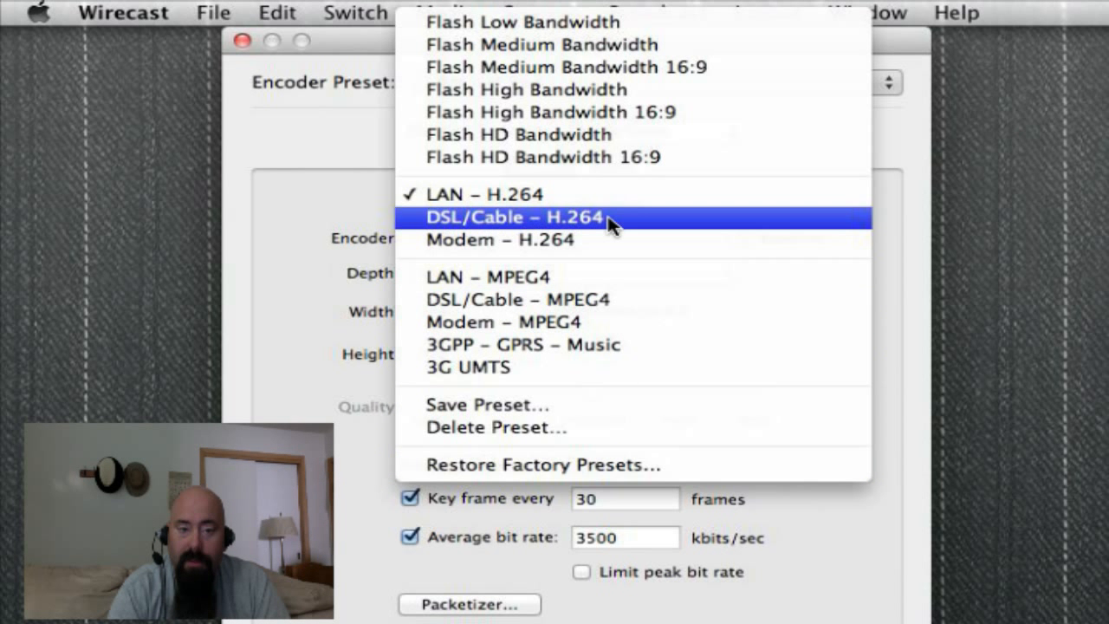
click(605, 75)
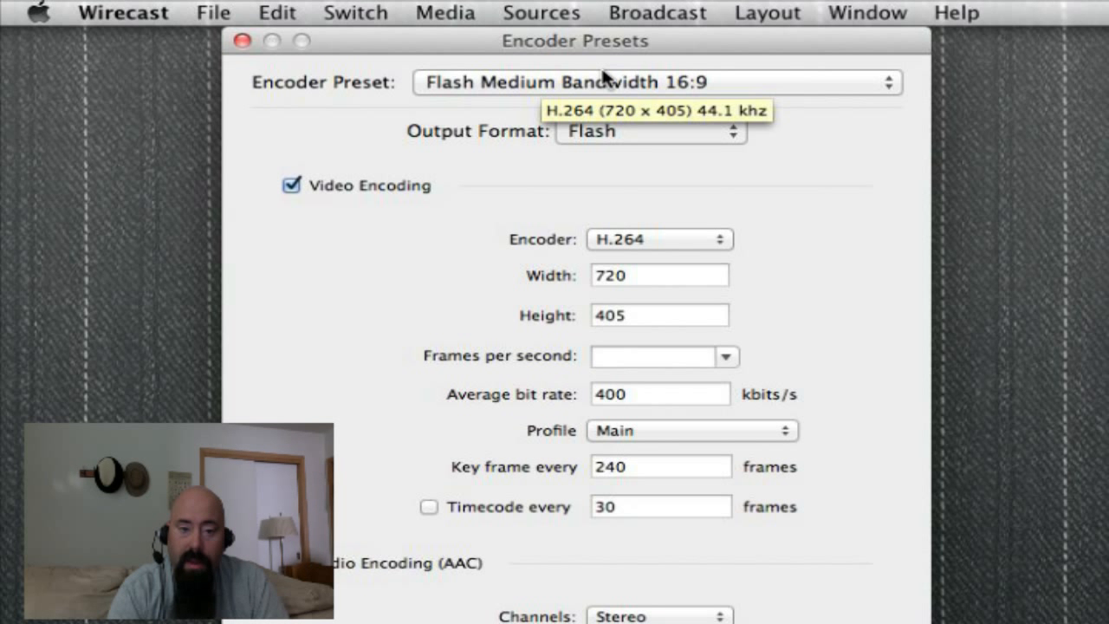
Examine the output format and frames-per-second choices of the Flash Medium Bandwidth 16:9 preset without changing them
click(733, 131)
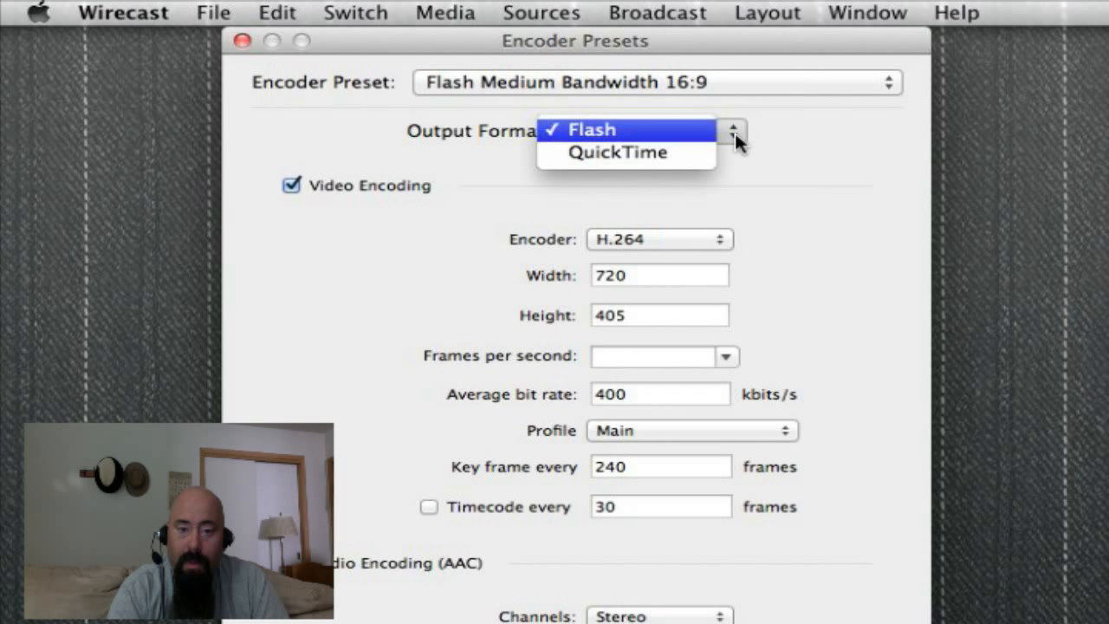
click(847, 163)
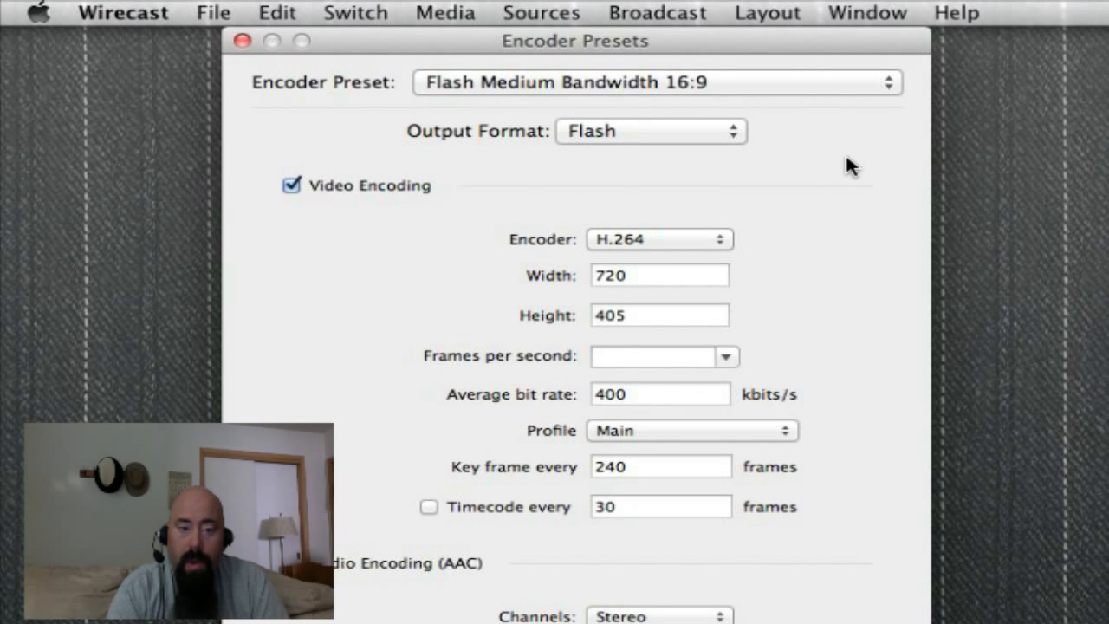
click(726, 358)
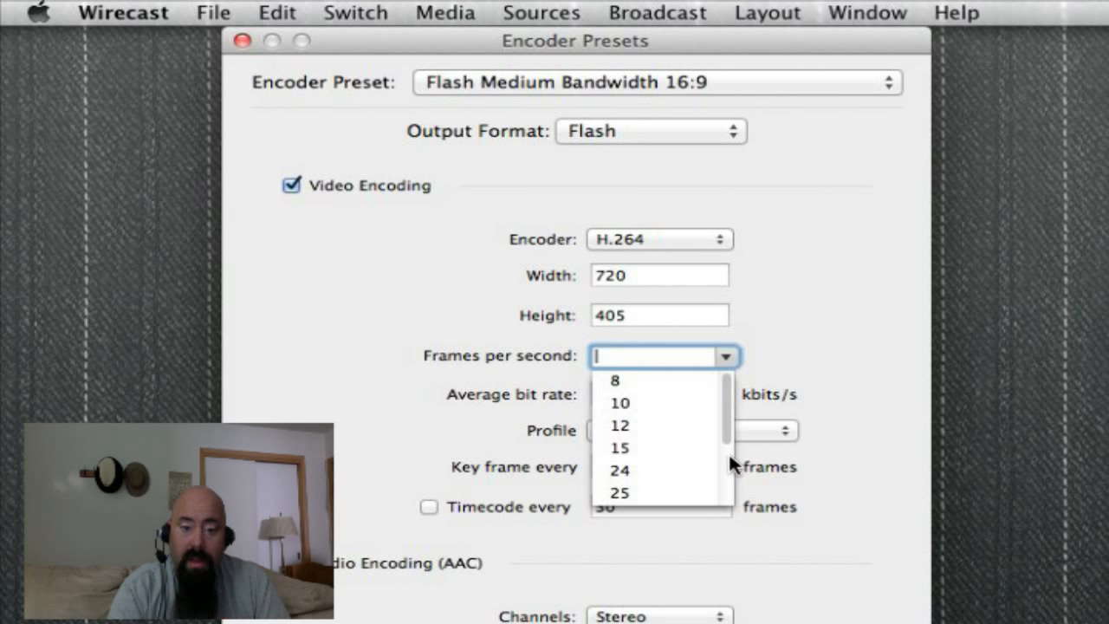
scroll(729, 460, down, 3)
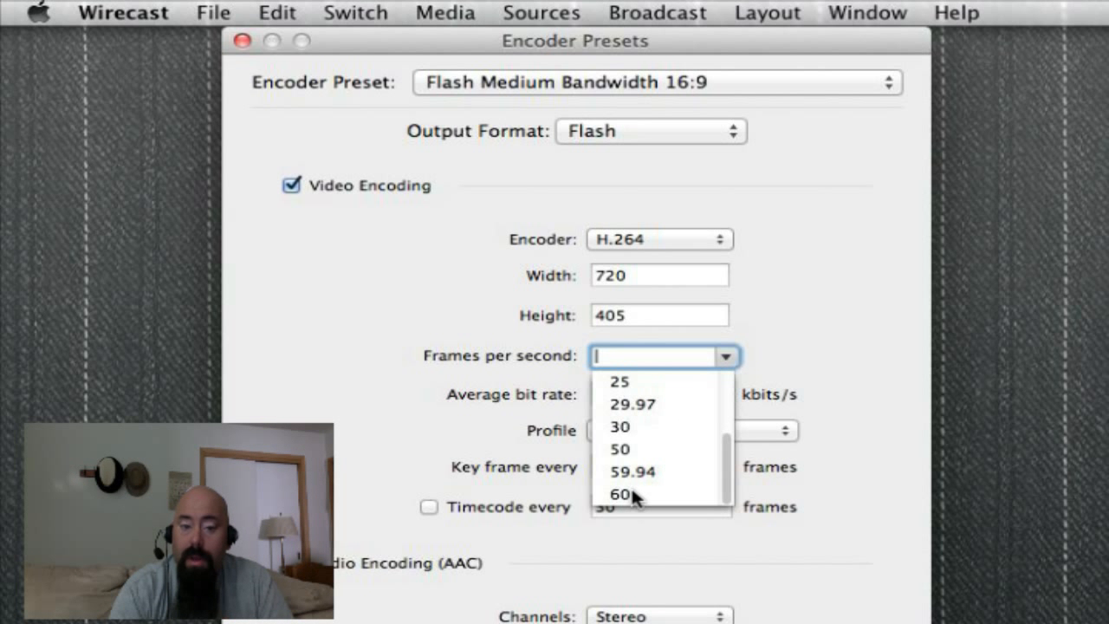
click(817, 351)
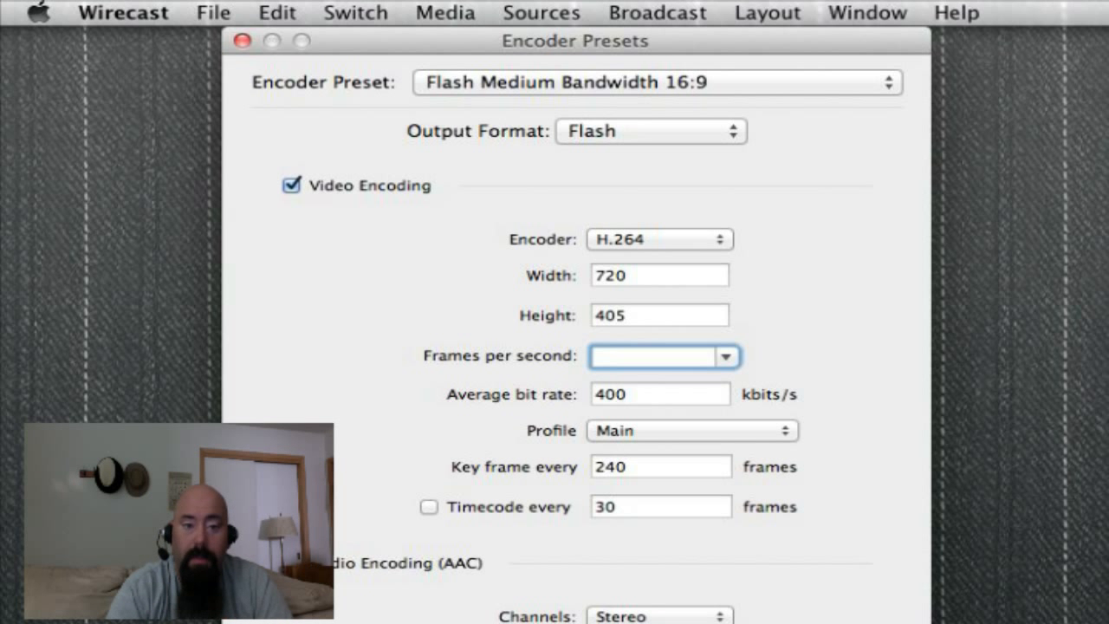
Switch the encoder preset back to LAN – H.264 and close the encoder presets window
click(888, 84)
click(813, 215)
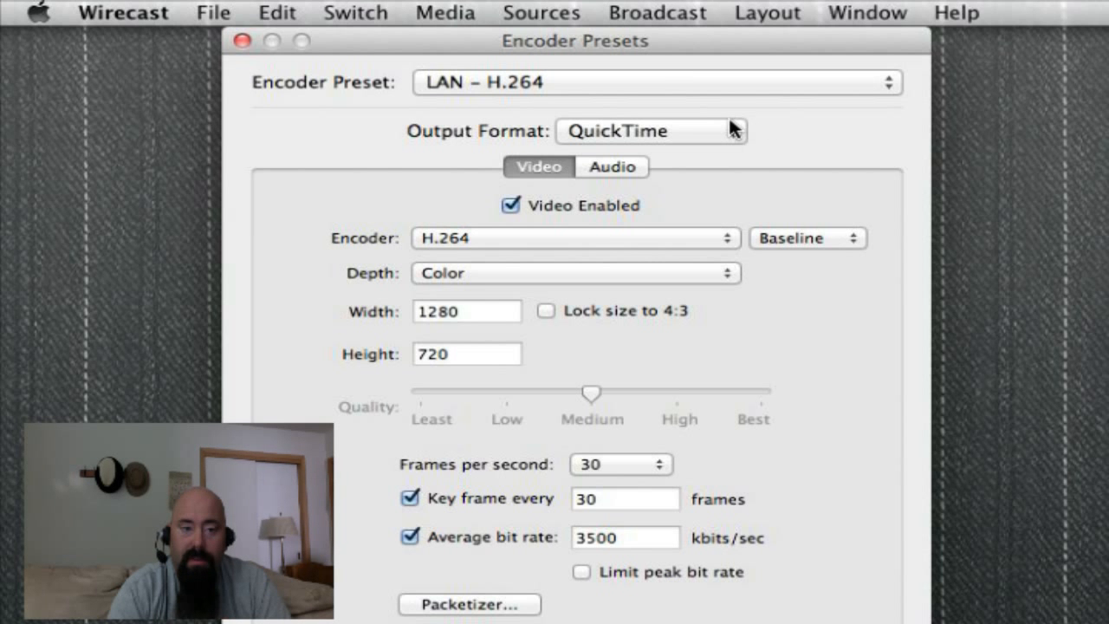
click(242, 42)
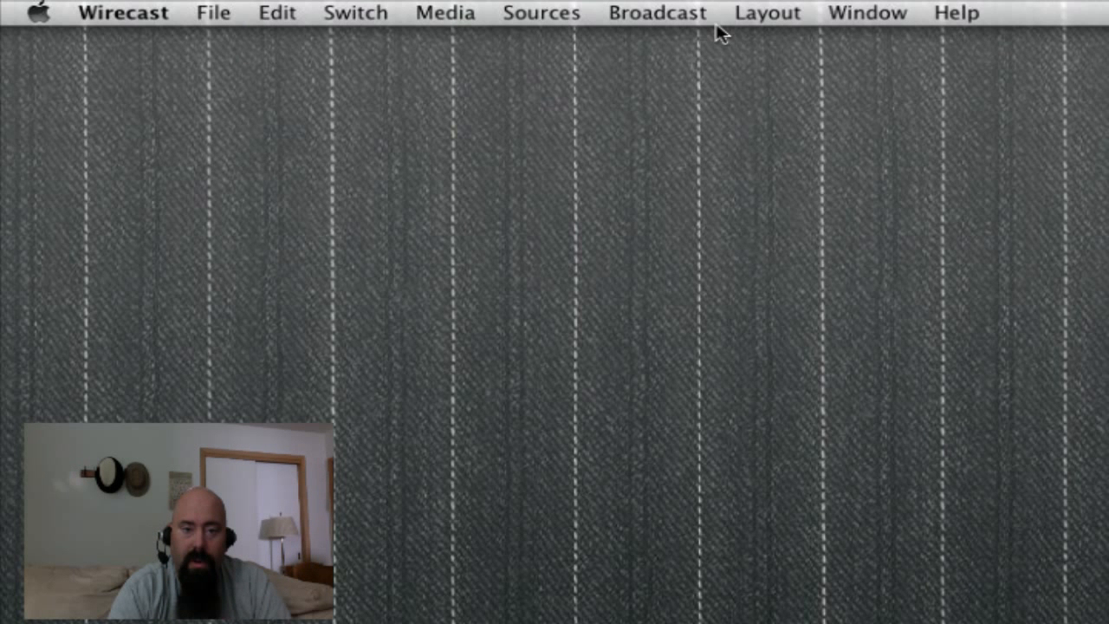
Reopen the encoder presets and examine the frames-per-second choices for LAN – H.264, keeping 30
click(833, 18)
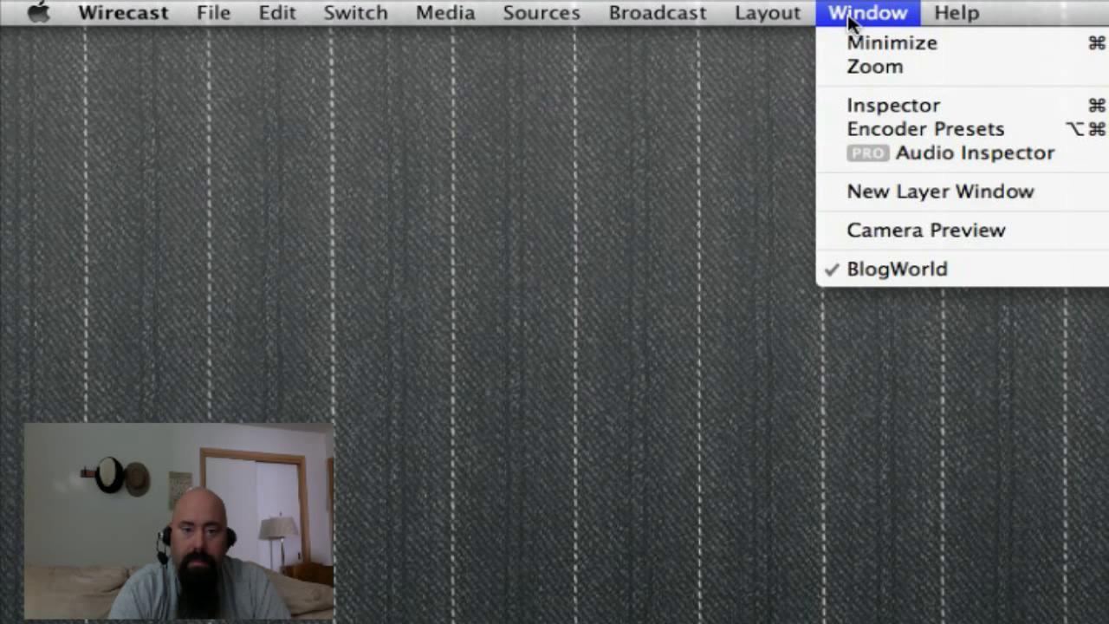
click(879, 130)
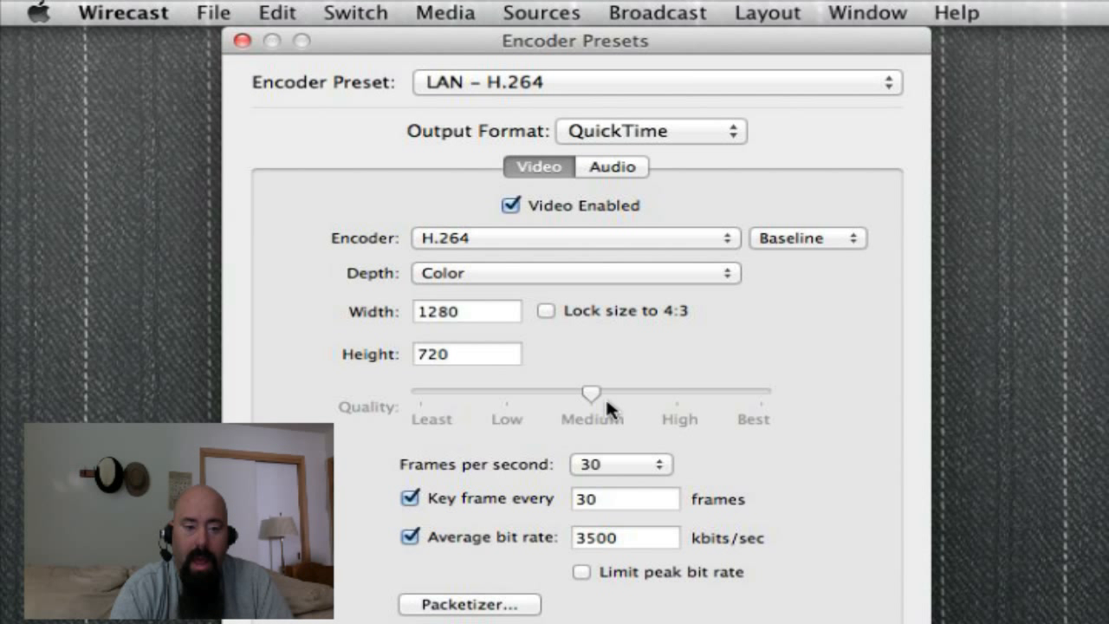
click(664, 476)
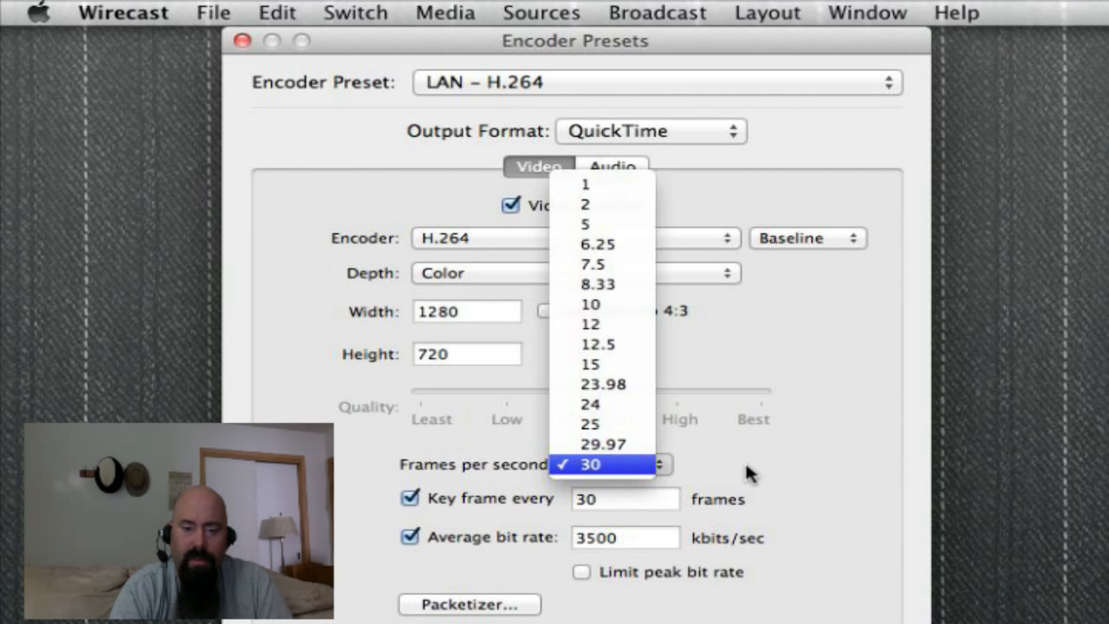
click(804, 476)
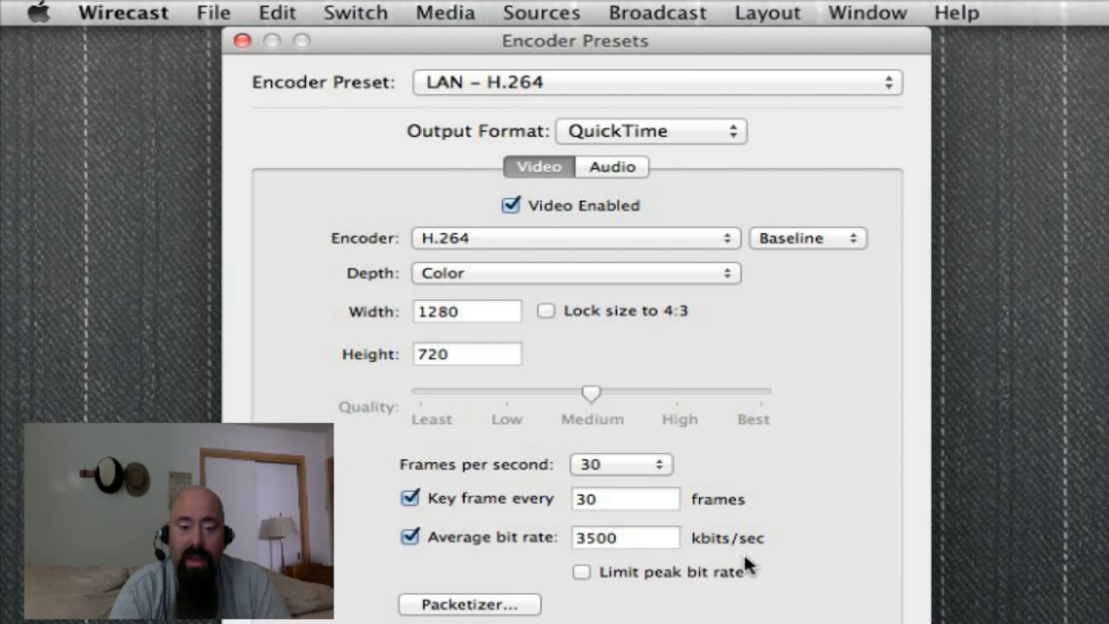
Examine the RTP payload options in the video packetizer settings of LAN – H.264, then cancel the dialog
click(507, 612)
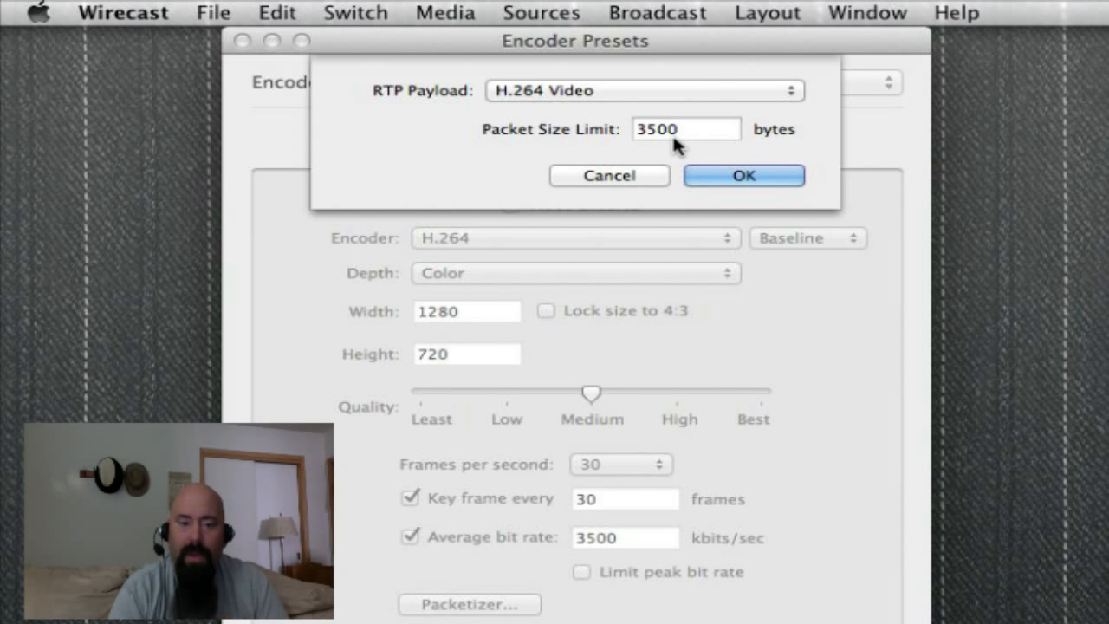
click(797, 90)
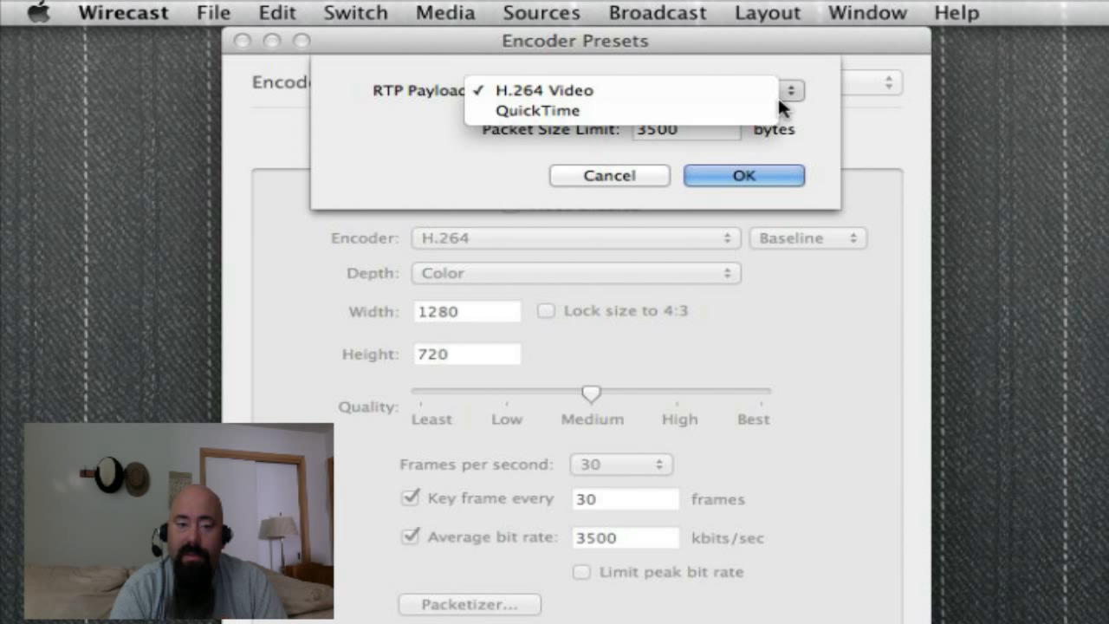
click(655, 173)
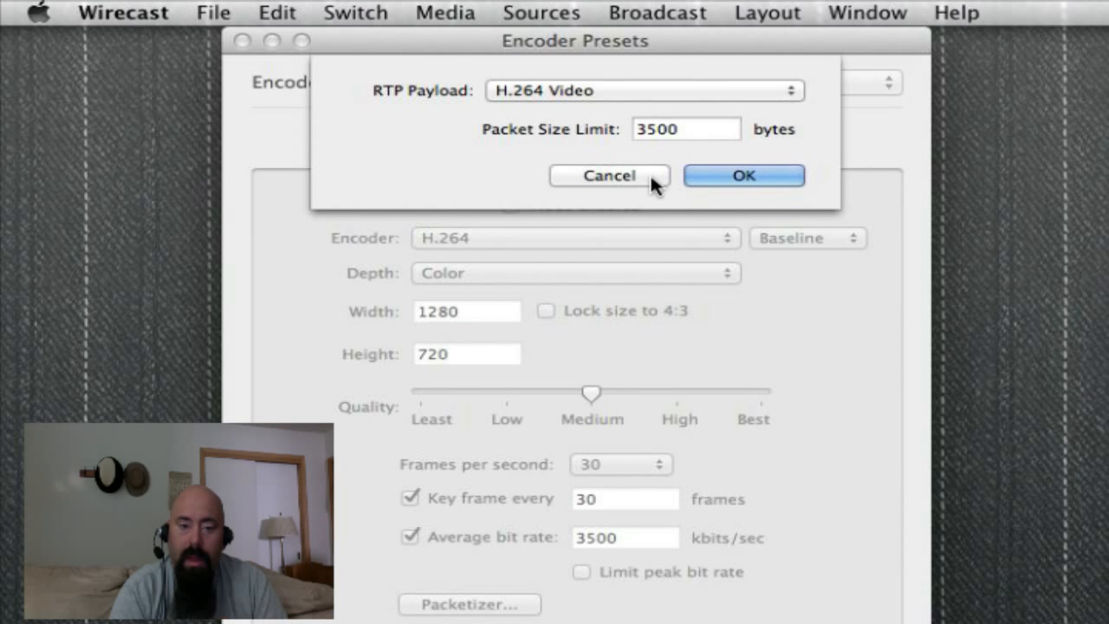
click(650, 175)
View the audio encoding settings of LAN – H.264 and its audio packetizer settings, then cancel the dialog
click(610, 173)
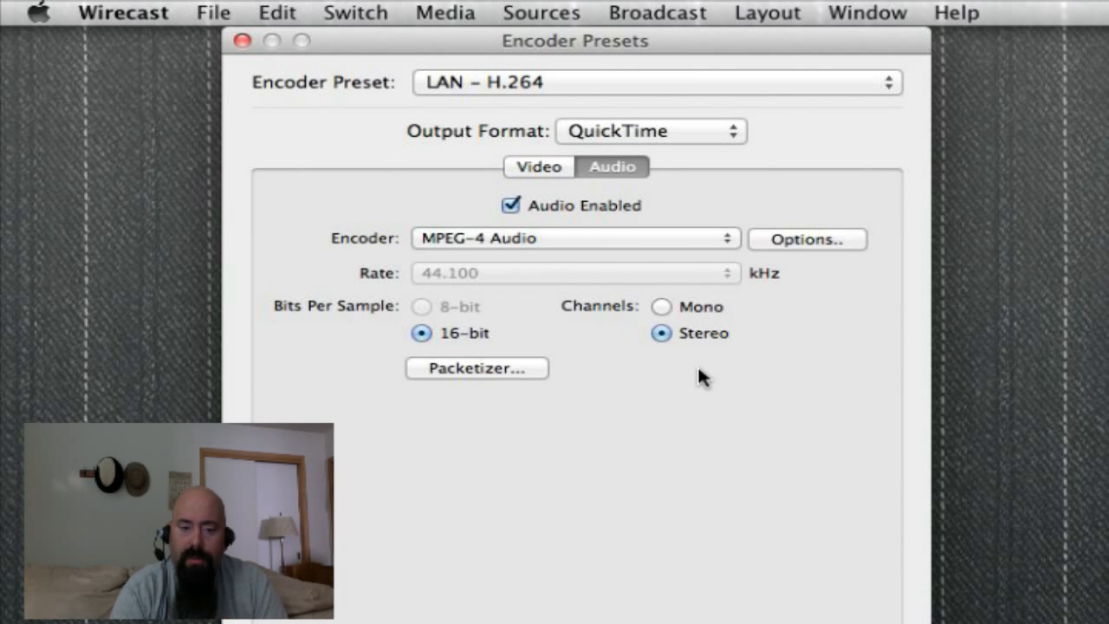
click(524, 369)
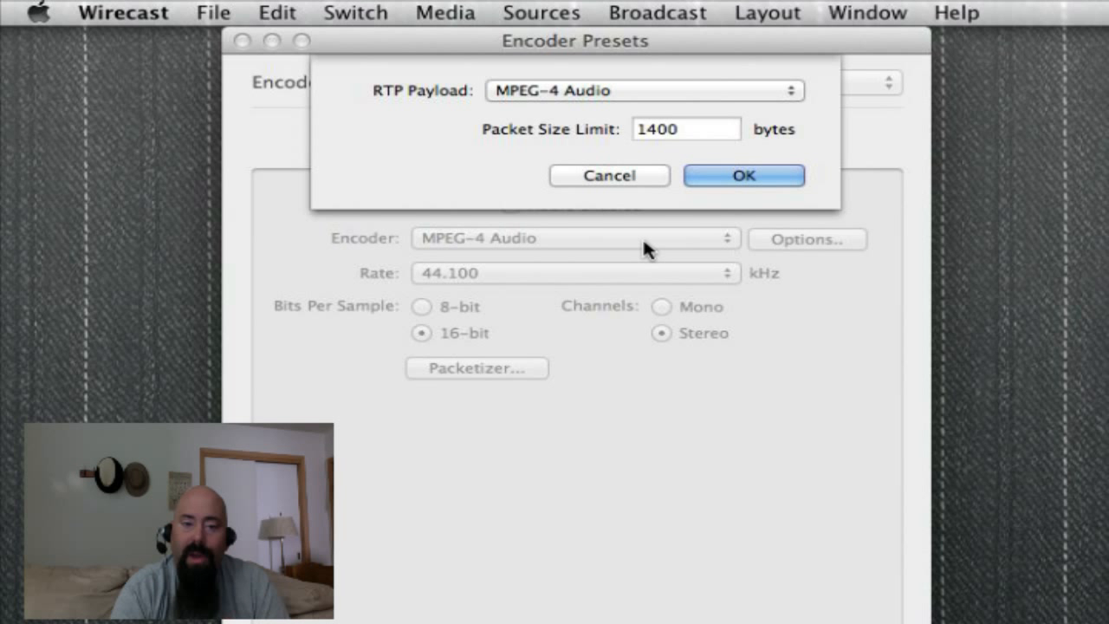
click(597, 179)
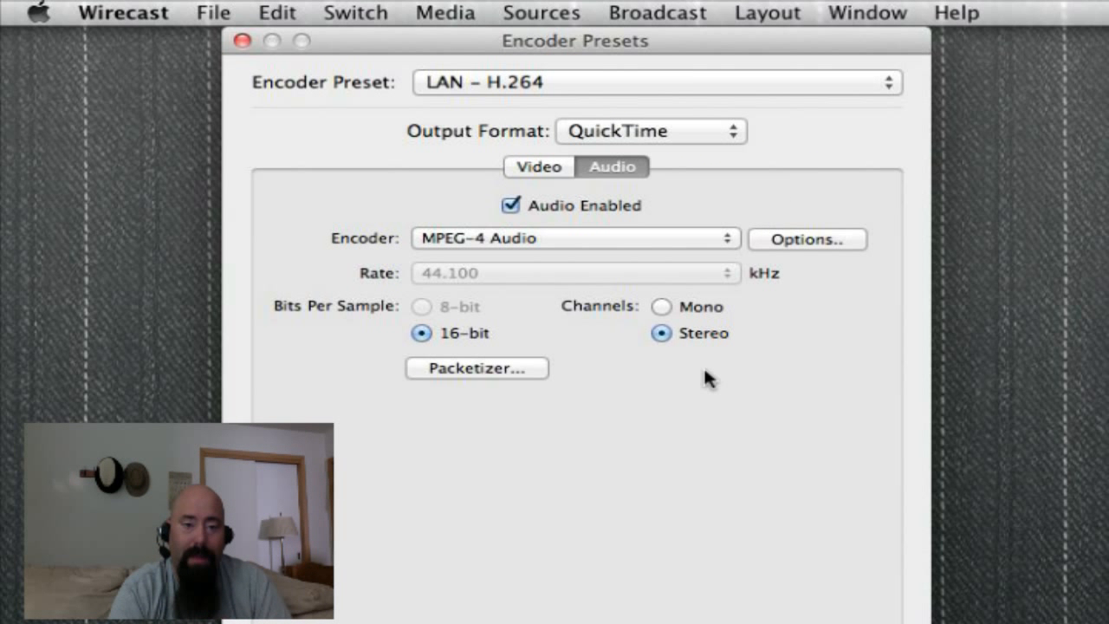
View the audio settings of the LAN – MPEG4 and 3G UMTS presets, then close the encoder presets window
click(887, 84)
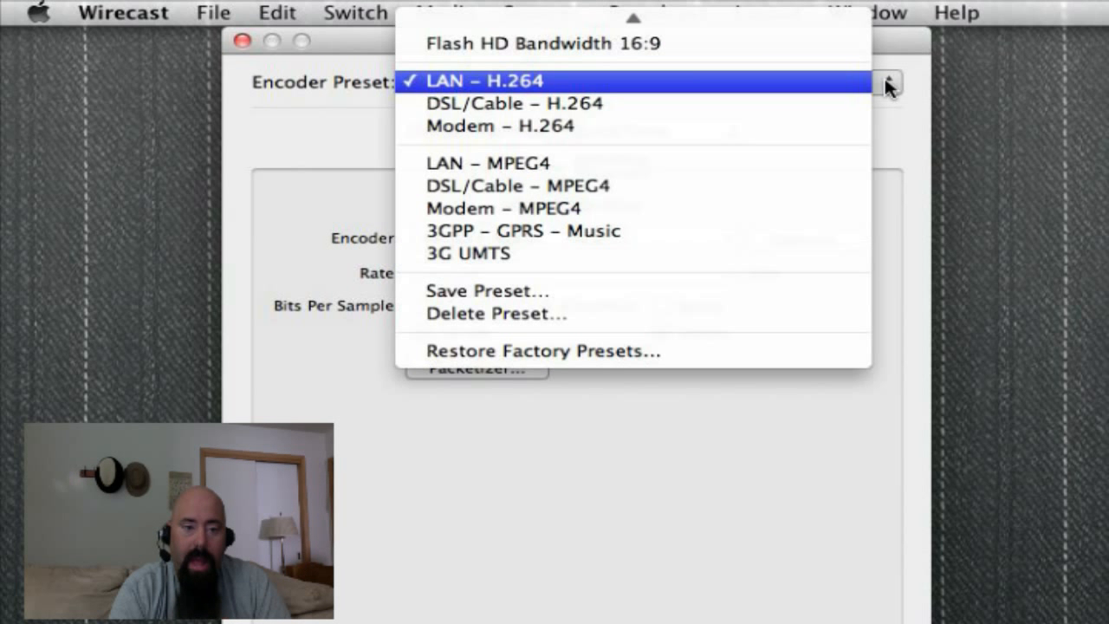
click(847, 165)
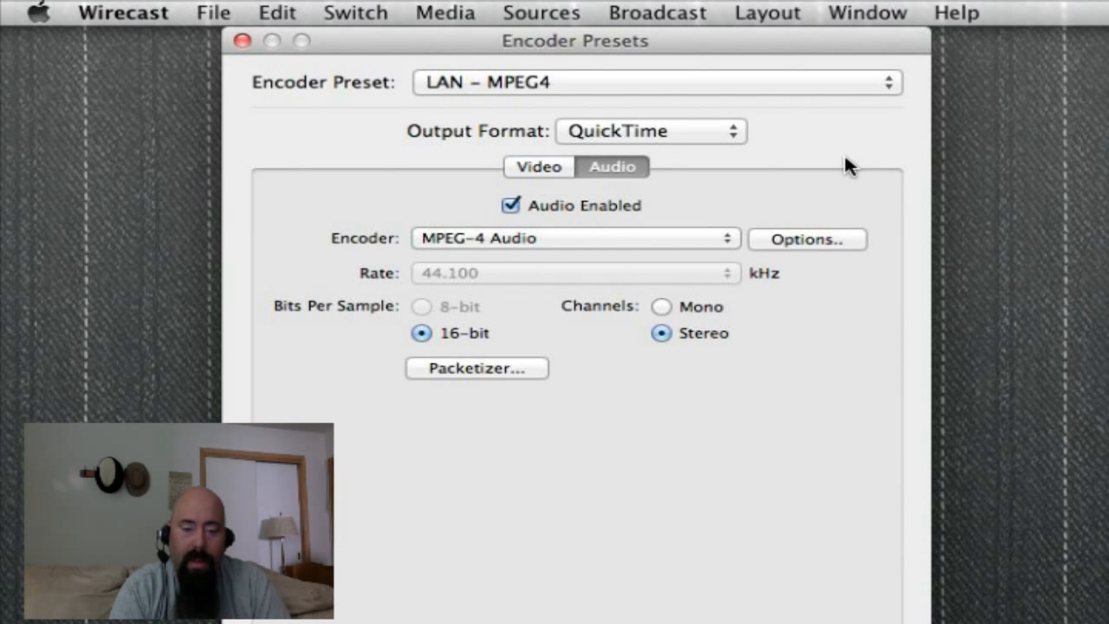
click(884, 84)
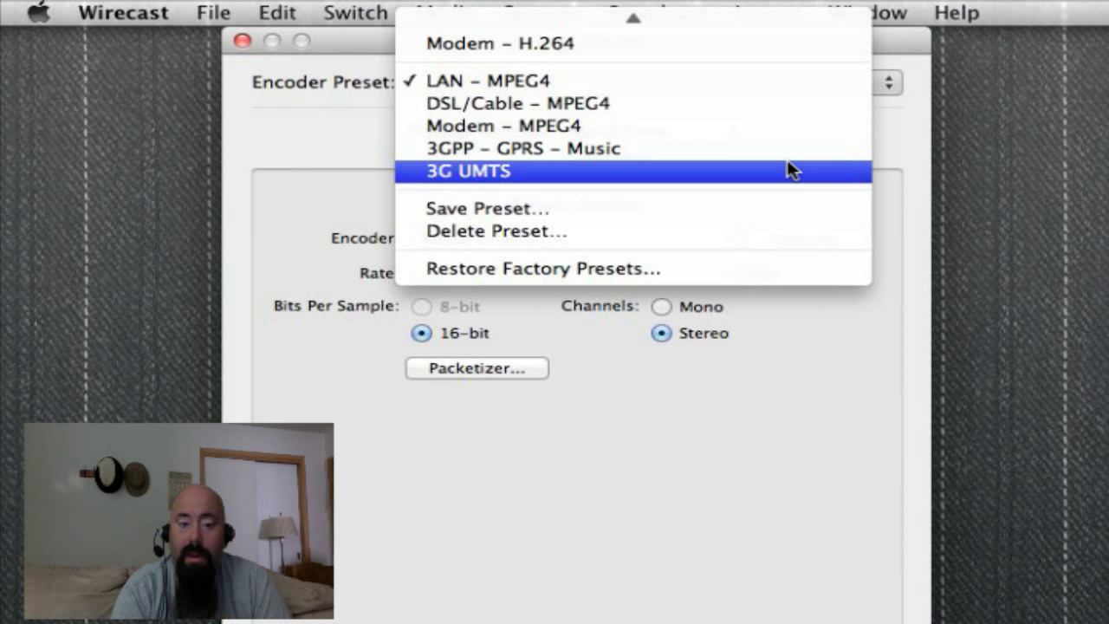
click(750, 173)
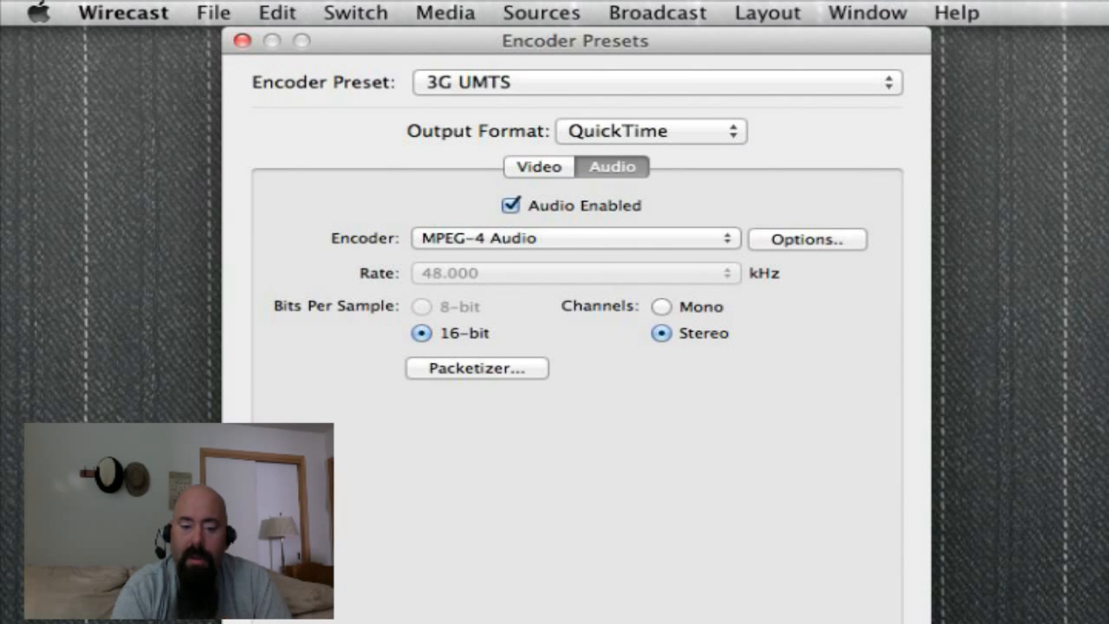
key(Escape)
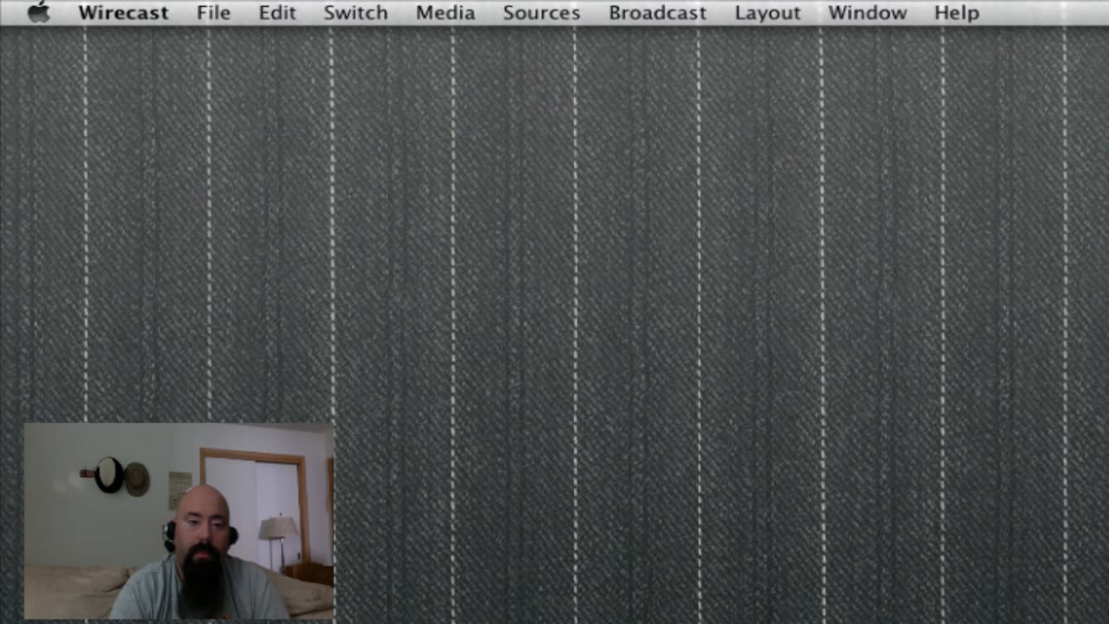
Open the broadcast settings, dismiss the output warning and add a new broadcast destination
click(430, 22)
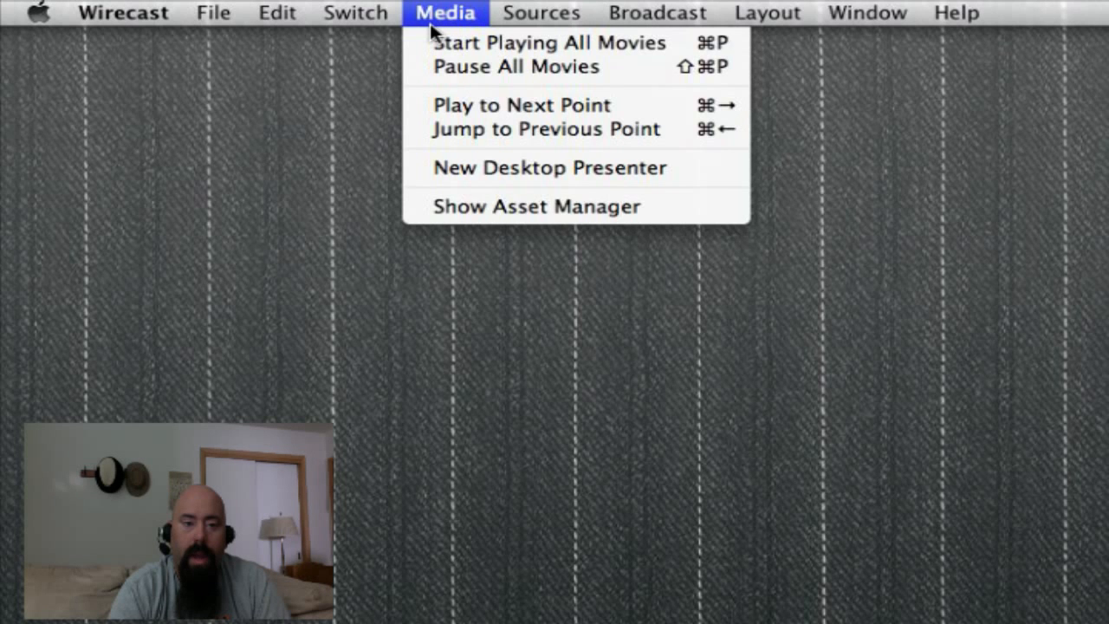
mouse_move(509, 14)
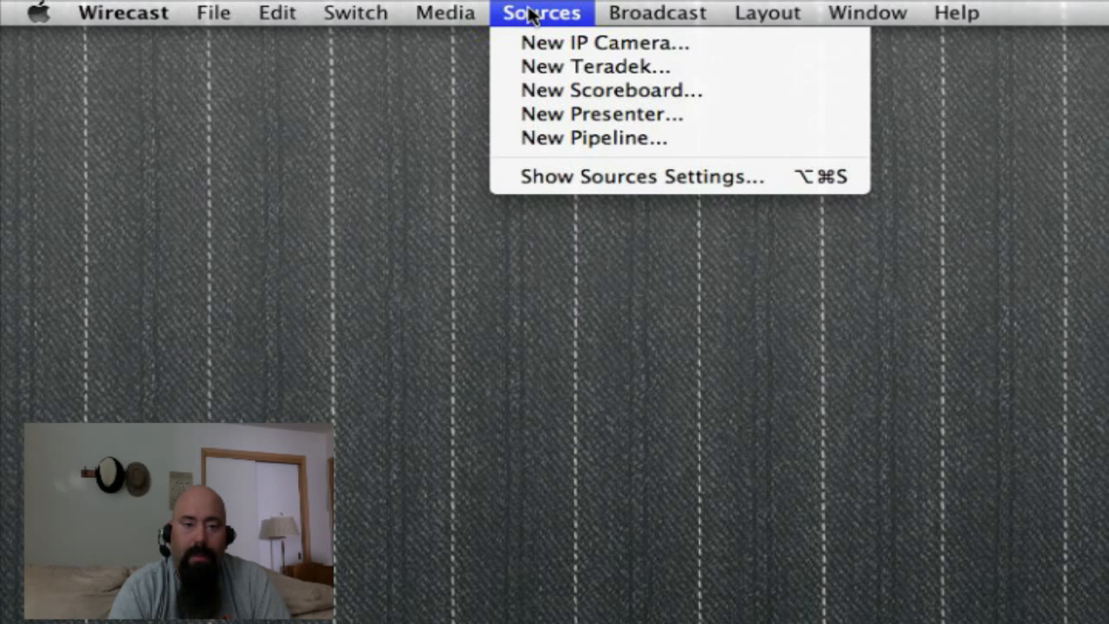
mouse_move(657, 12)
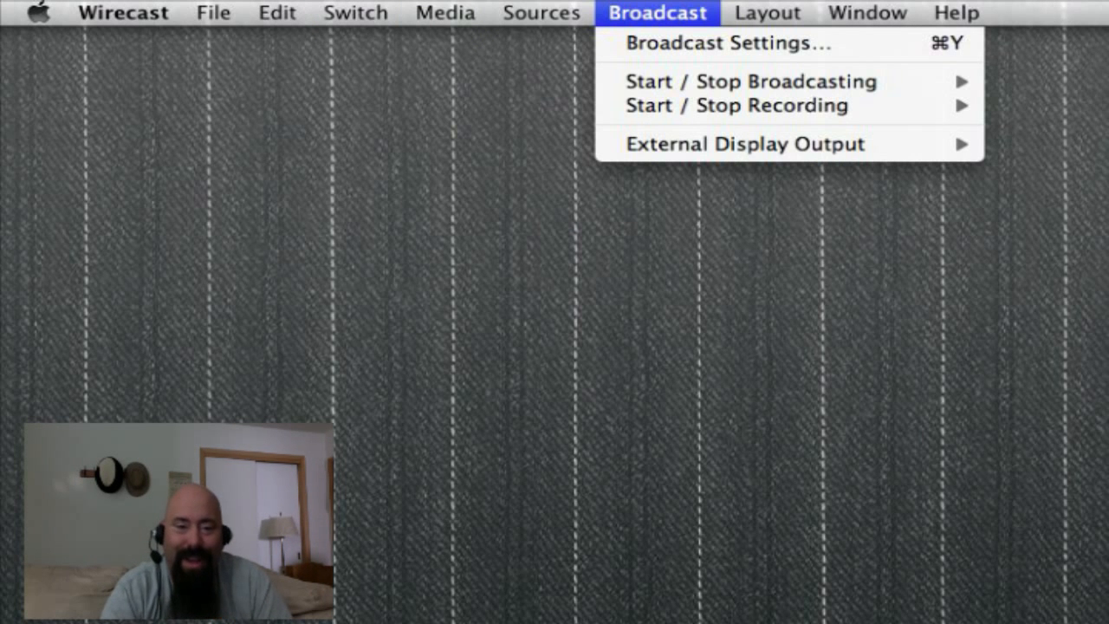
click(665, 40)
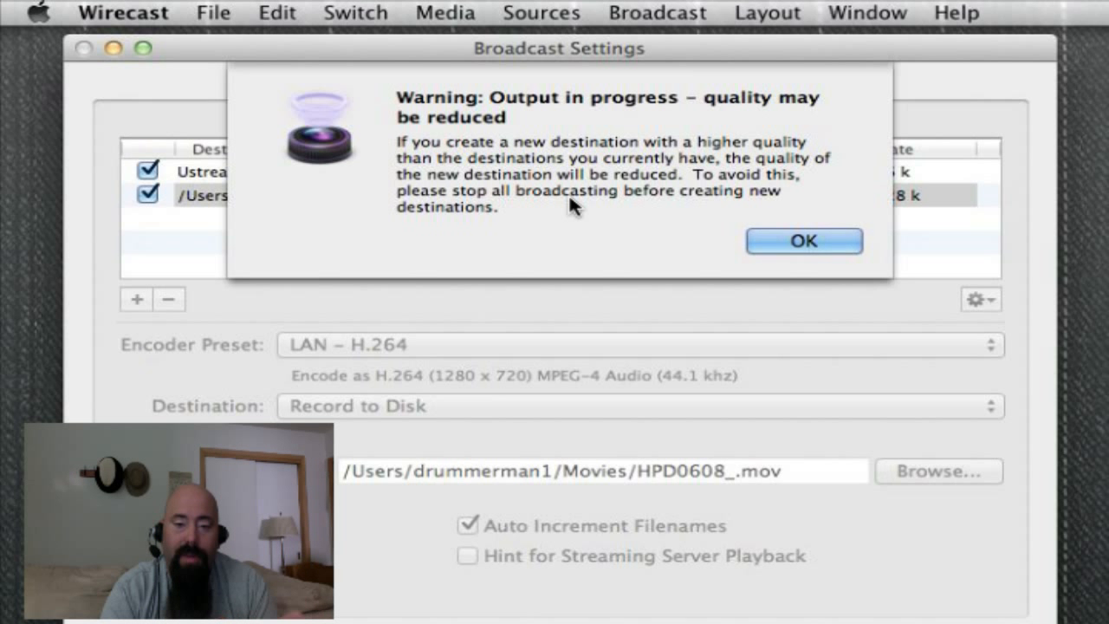
click(839, 248)
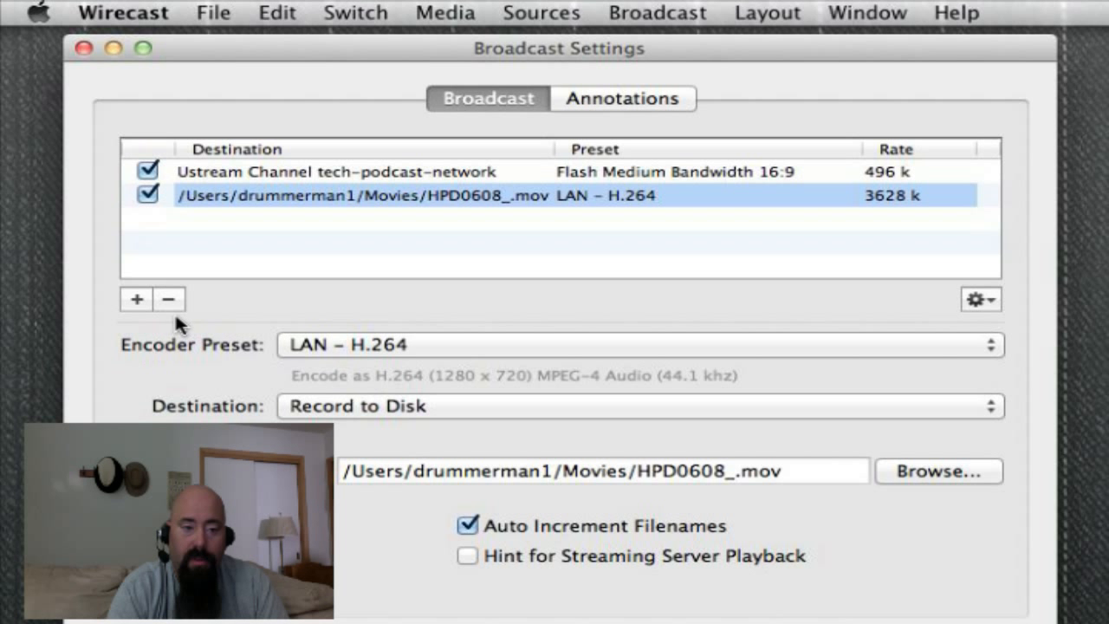
click(137, 300)
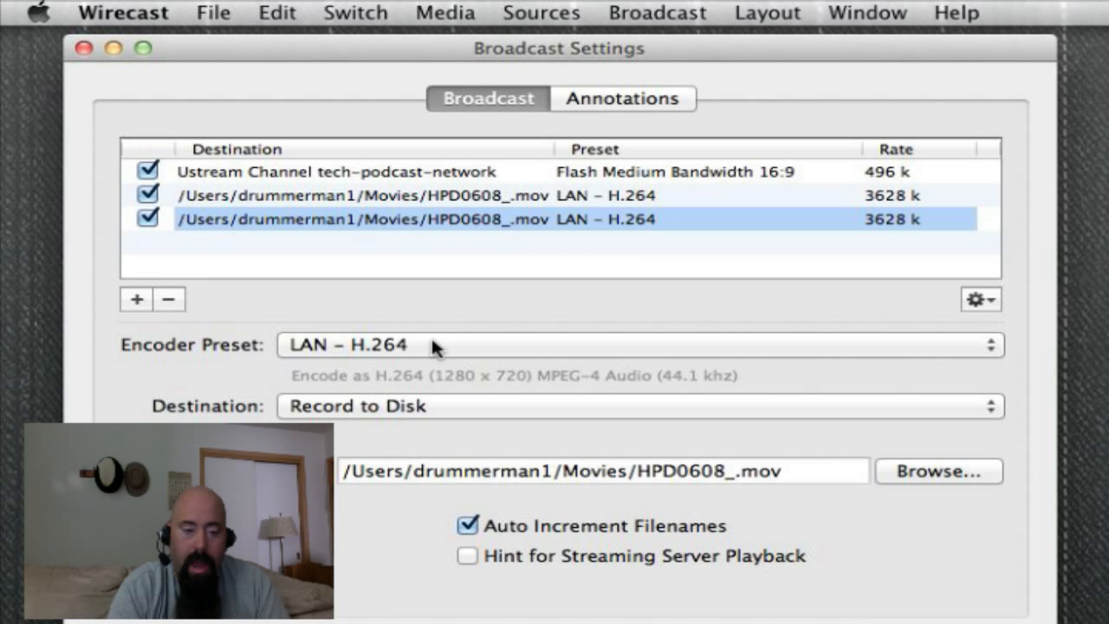
Check the actions available for the new destination and set its encoder preset to Flash Medium Bandwidth 16:9
click(982, 300)
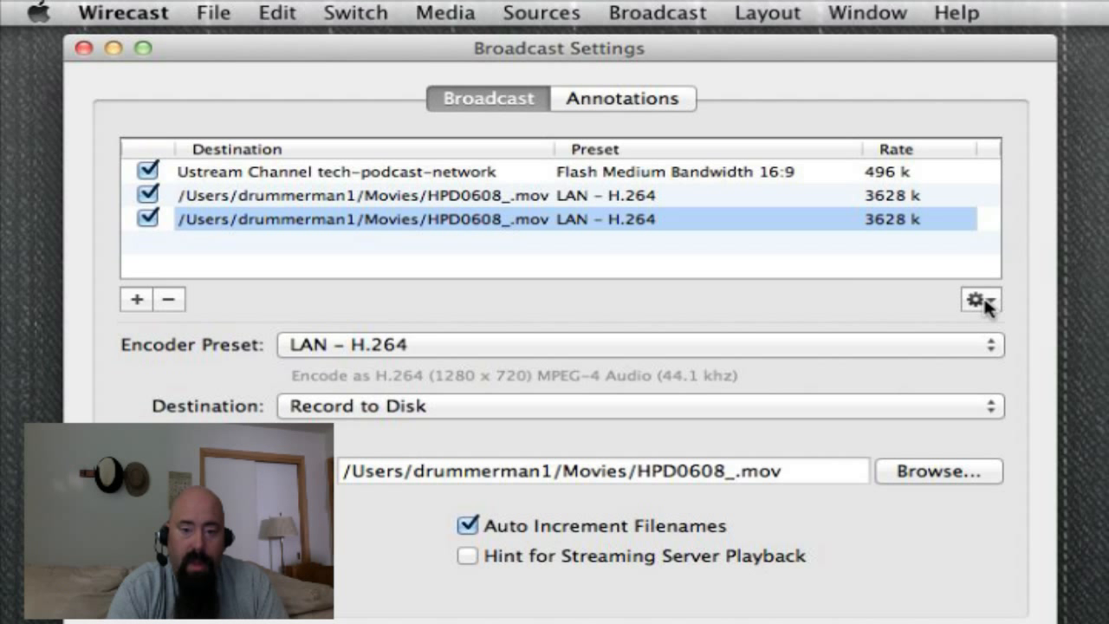
click(873, 312)
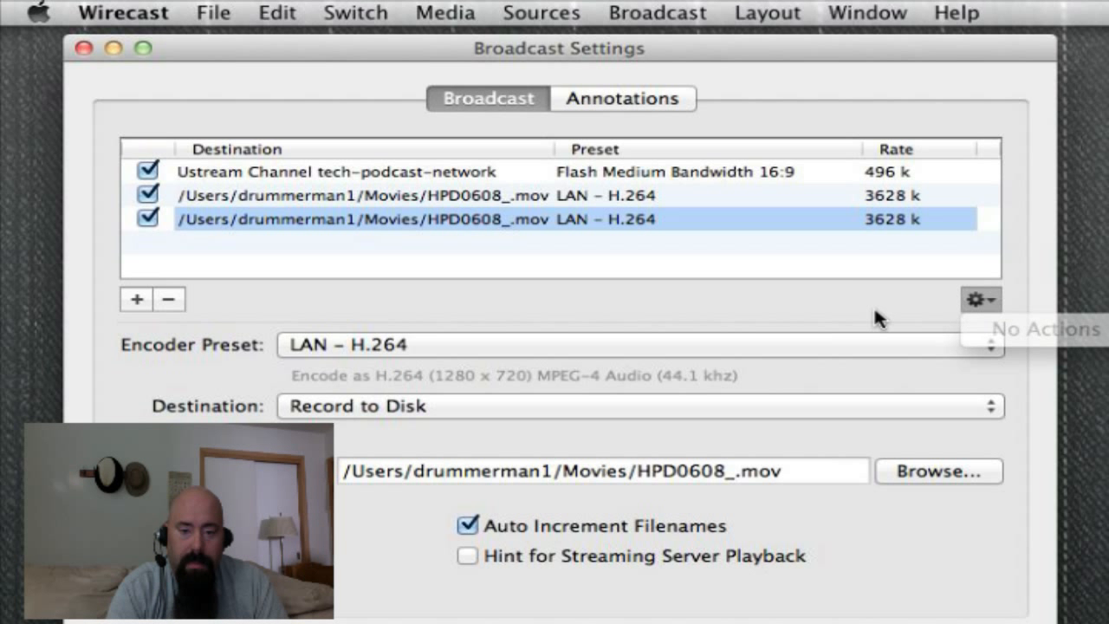
click(990, 348)
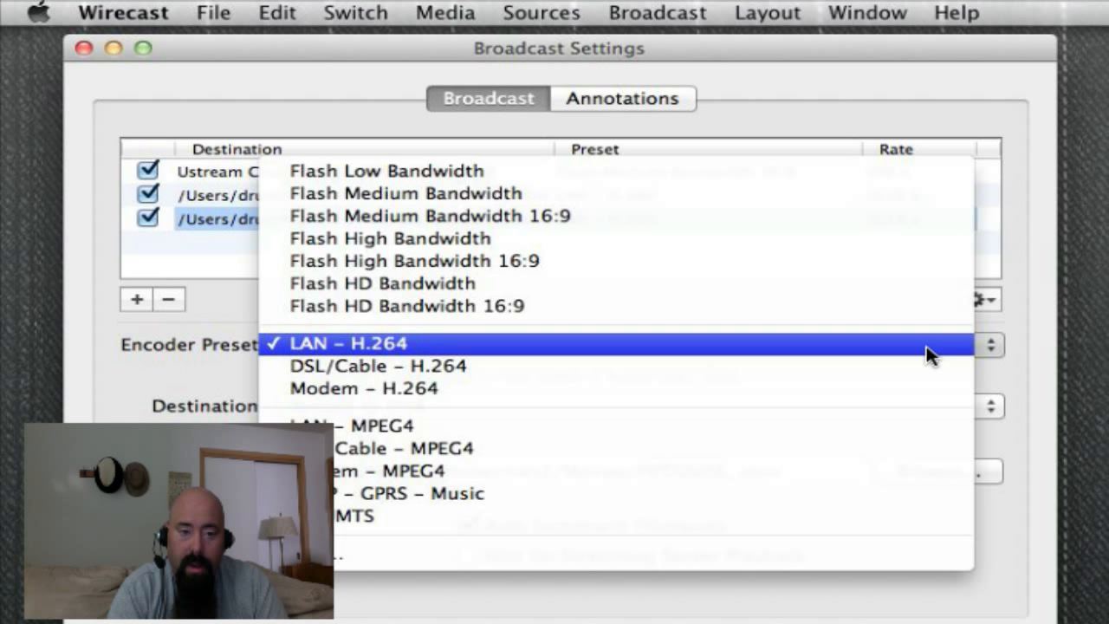
click(914, 224)
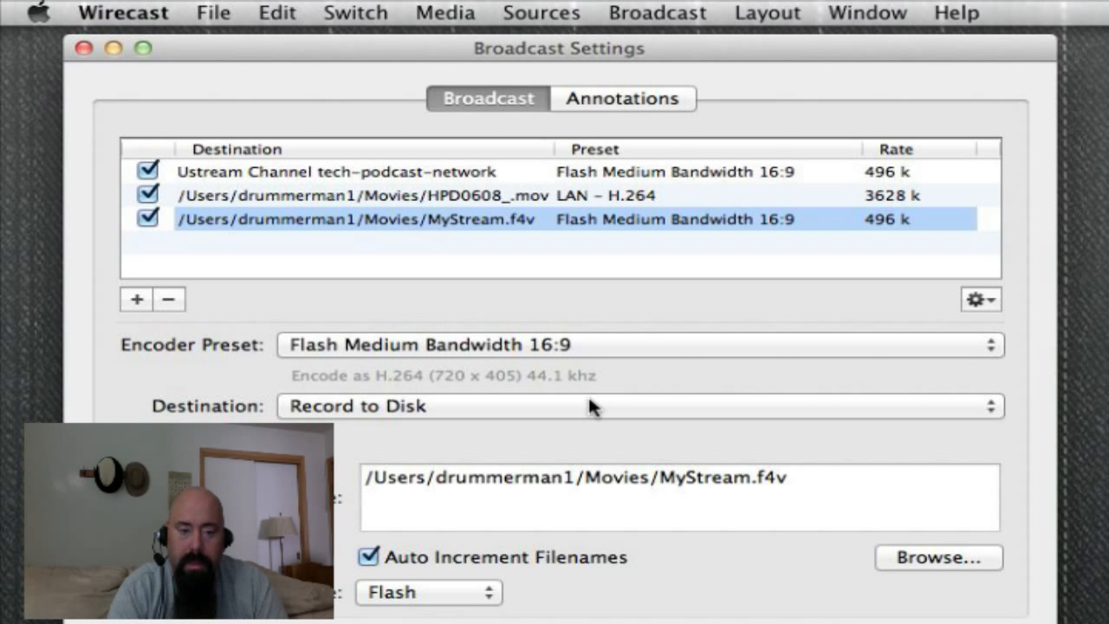
Try Ustream and justin.tv as the new entry's destination, settling on Ustream
click(990, 407)
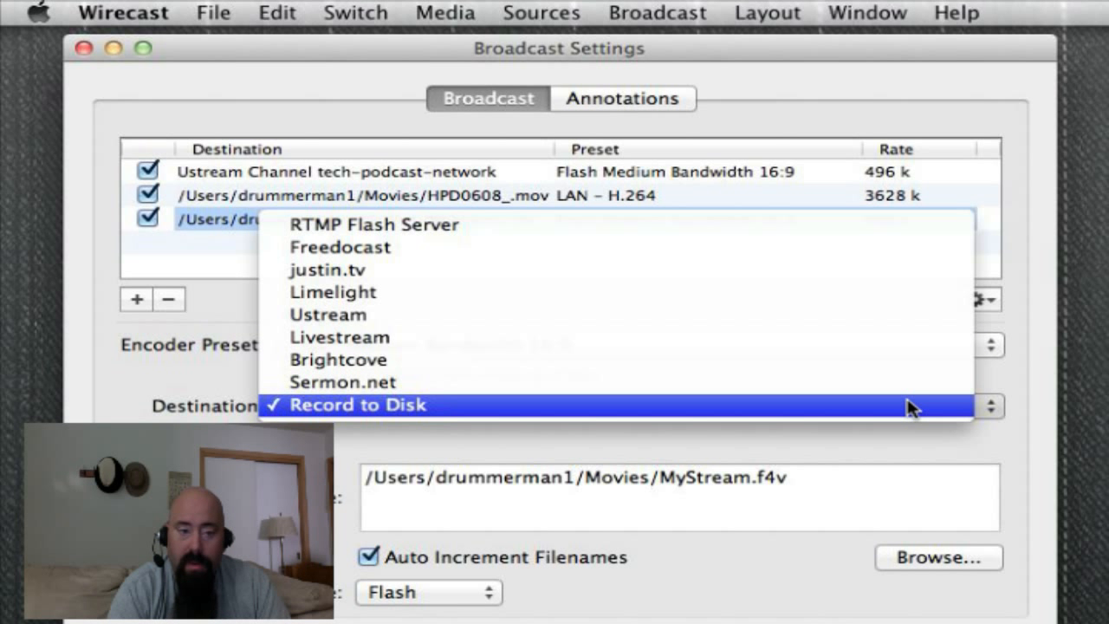
click(900, 323)
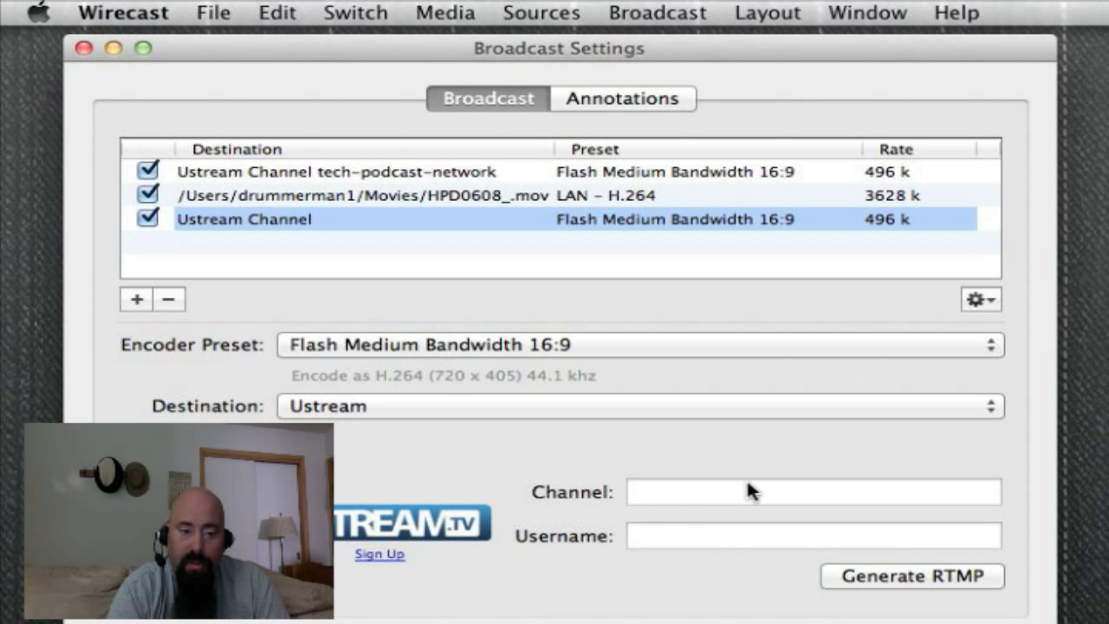
click(992, 407)
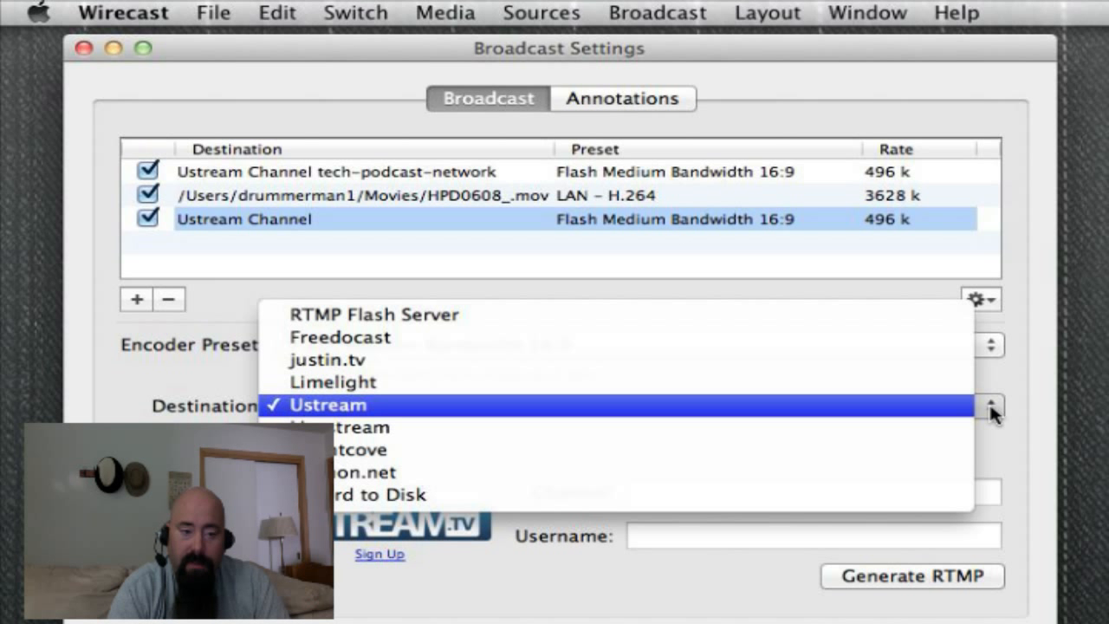
click(853, 365)
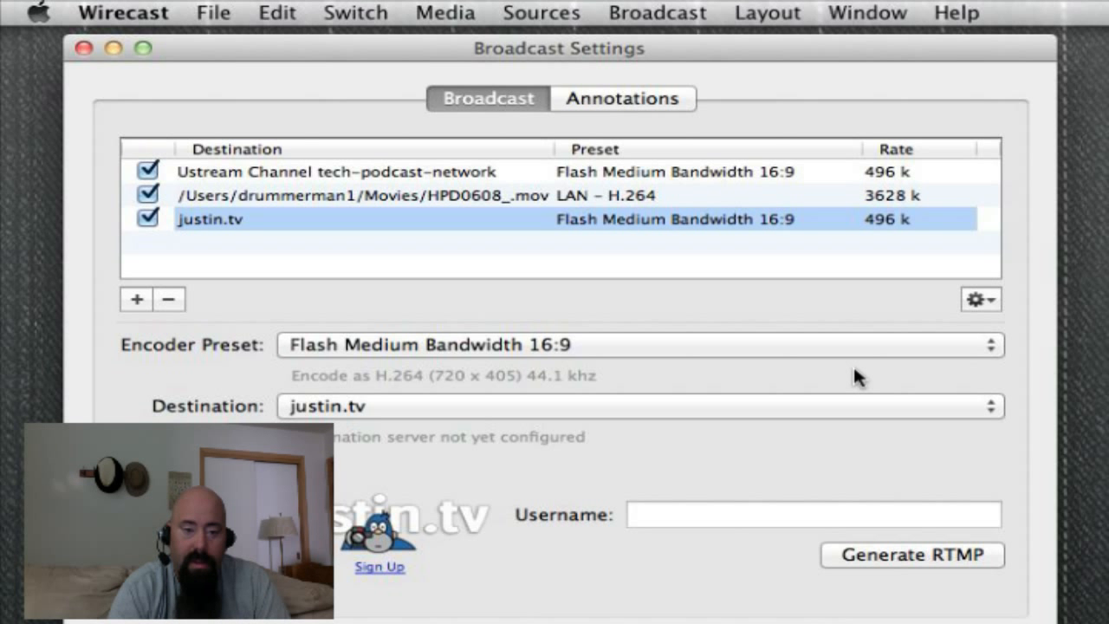
click(991, 407)
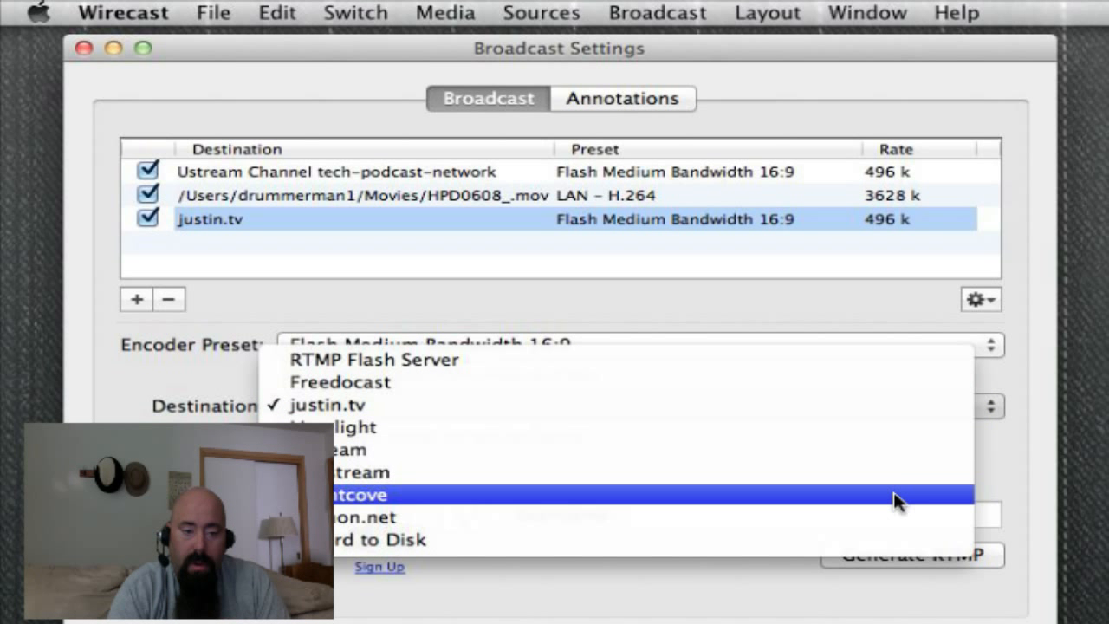
click(894, 450)
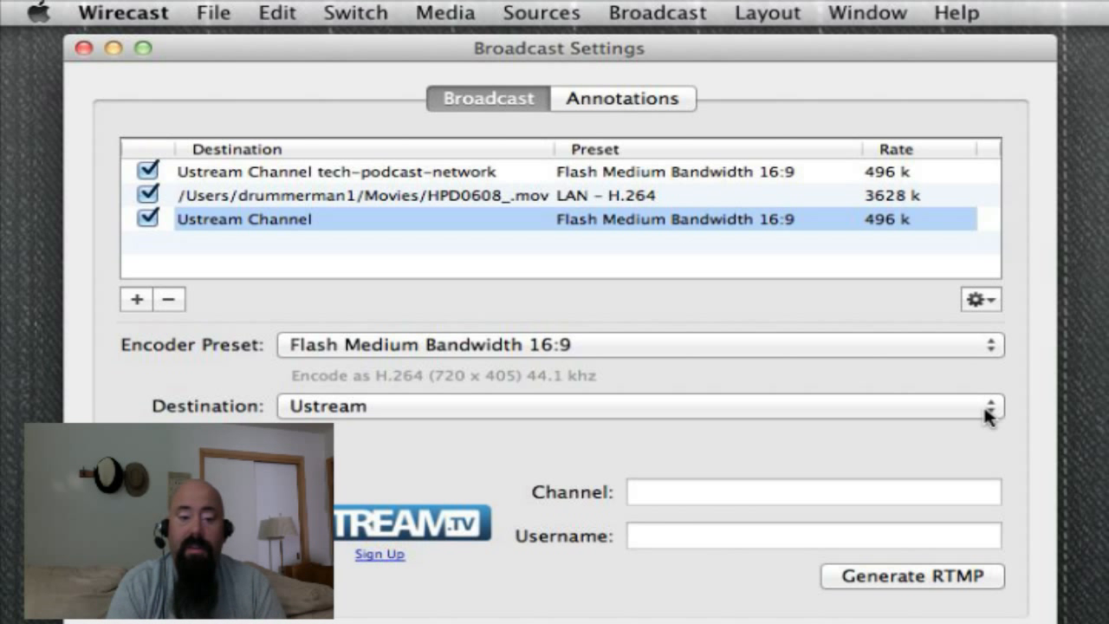
Enter geekazine as the Ustream channel and fill in the account username
click(799, 496)
text(geekazine)
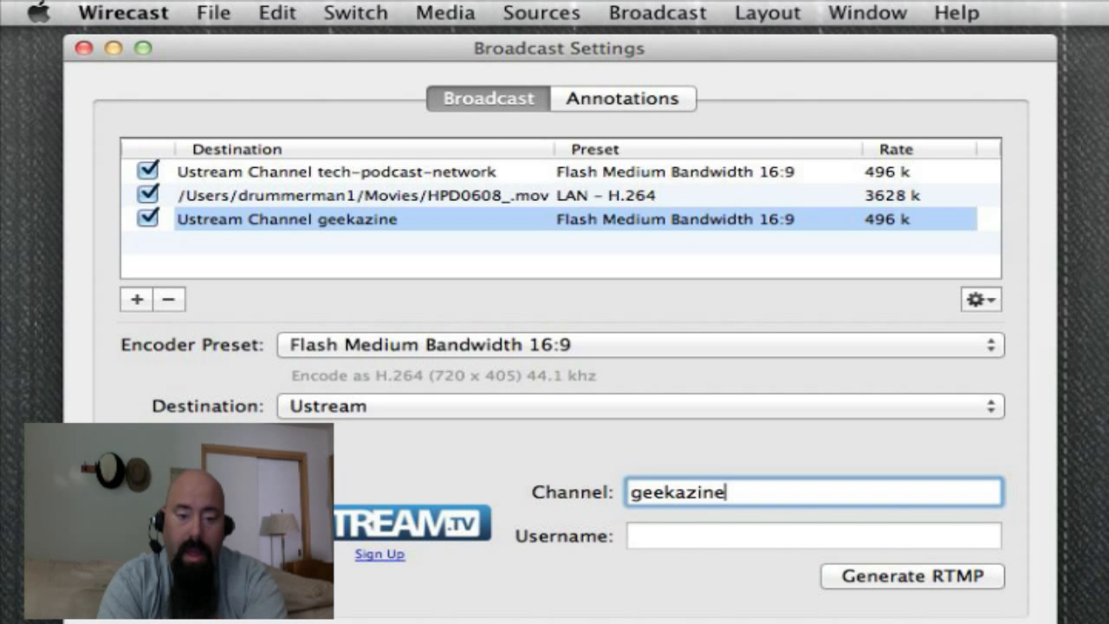
key(Tab)
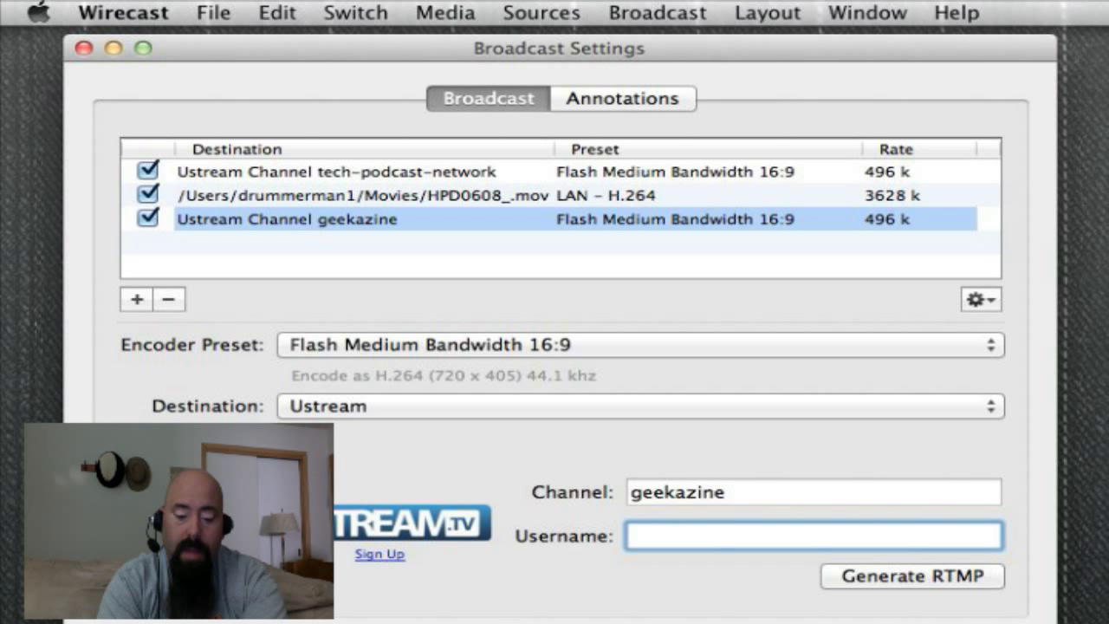
text(geekazine)
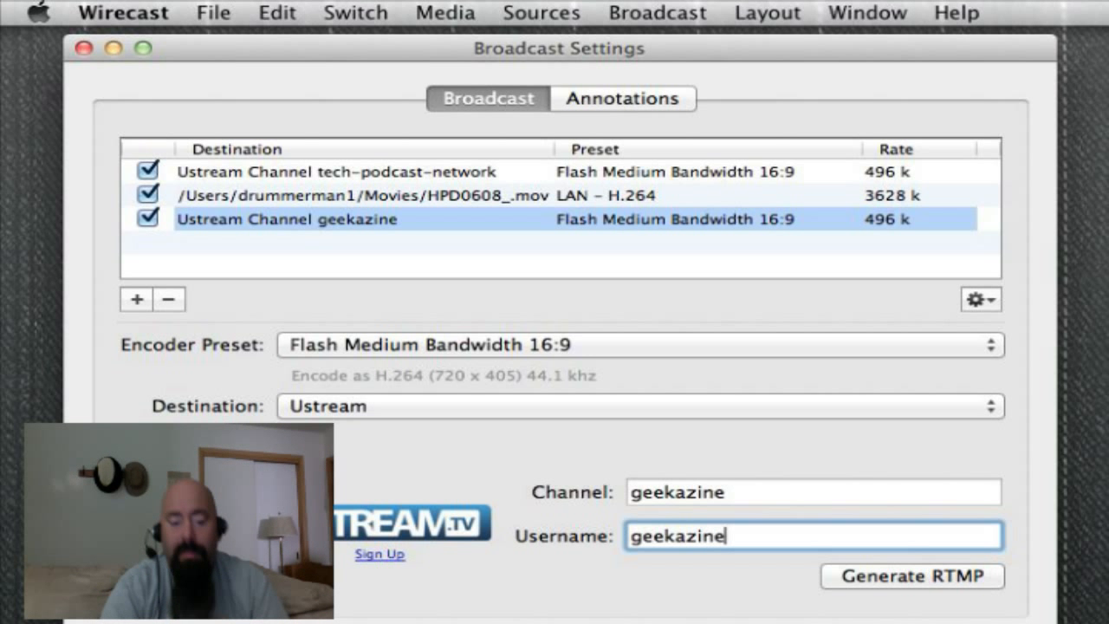
Generate the RTMP address by entering the Ustream account password, and close the broadcast settings without saving
click(882, 576)
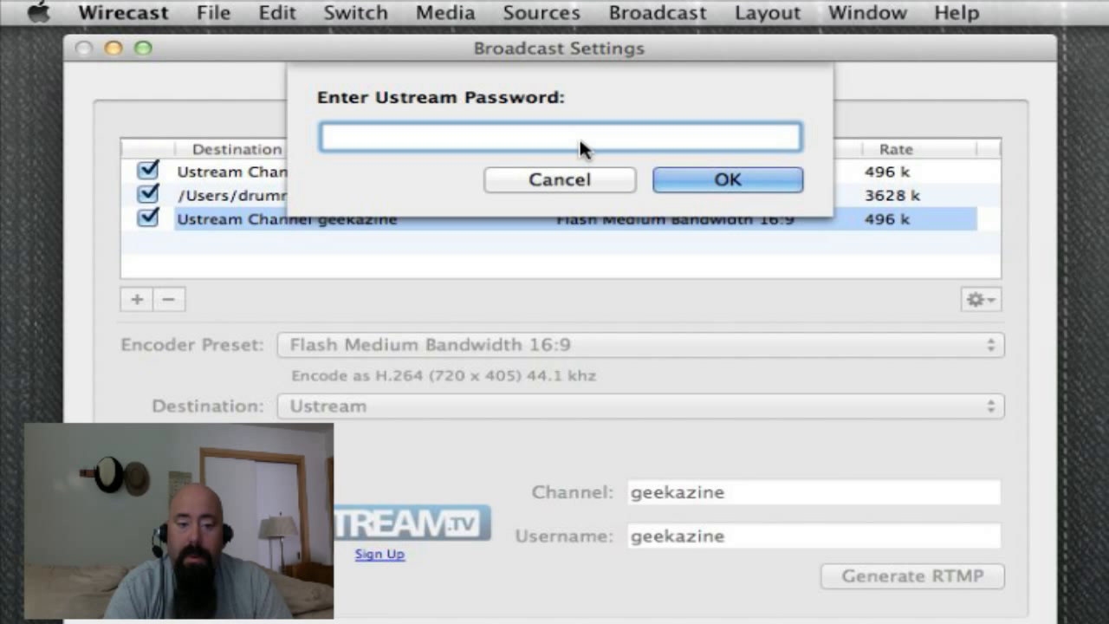
text(••••••)
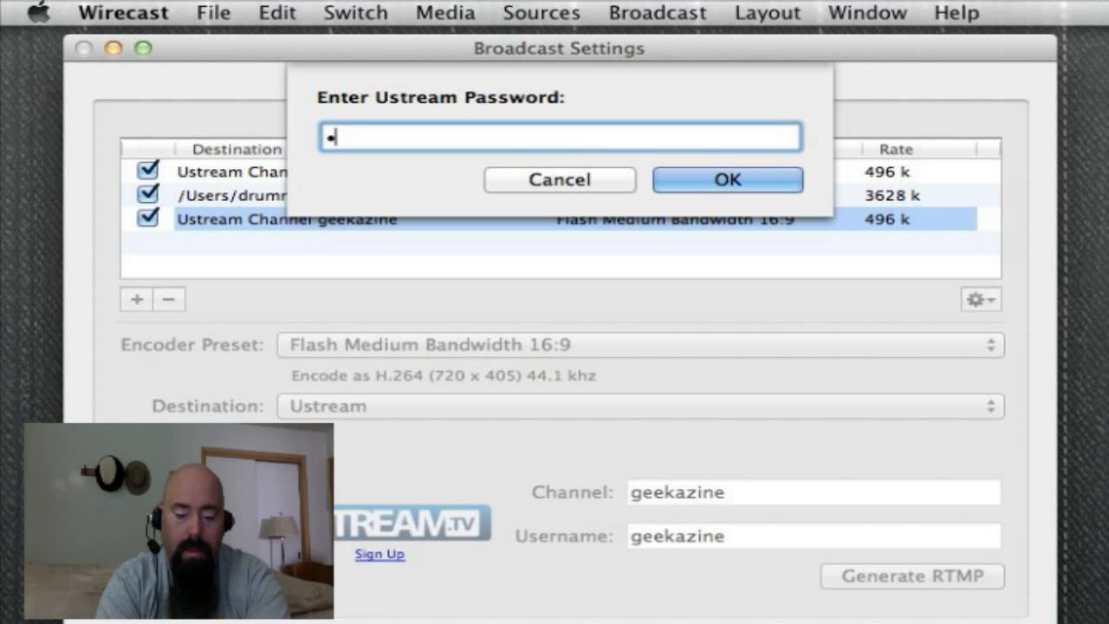
text(•••)
key(Return)
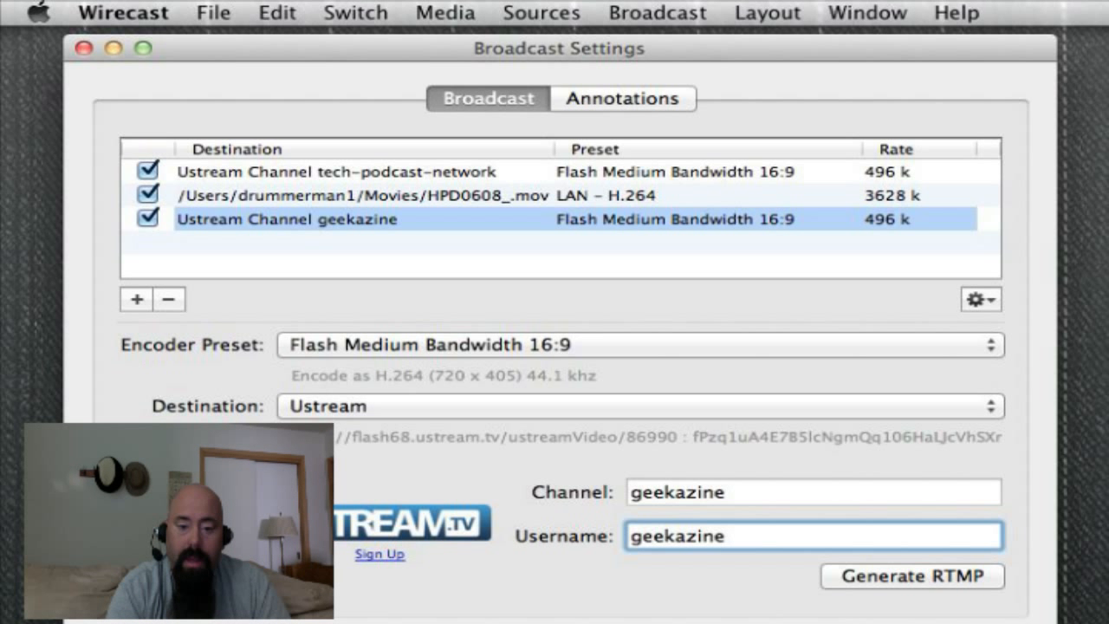
key(Escape)
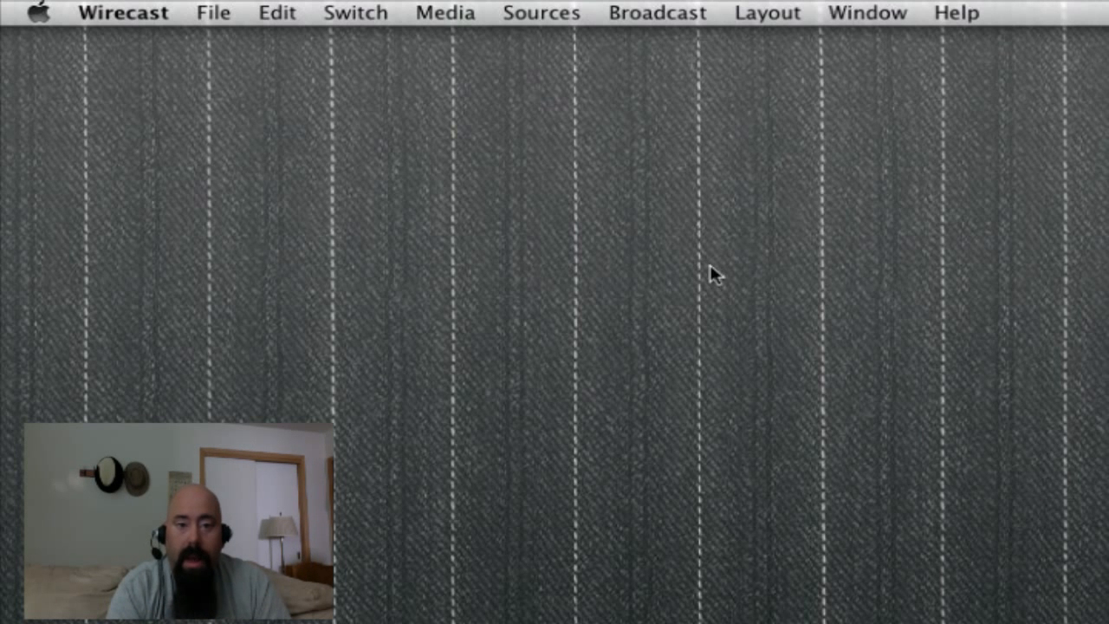
Examine the options for starting or stopping broadcasting and recording, and for external display output
click(673, 19)
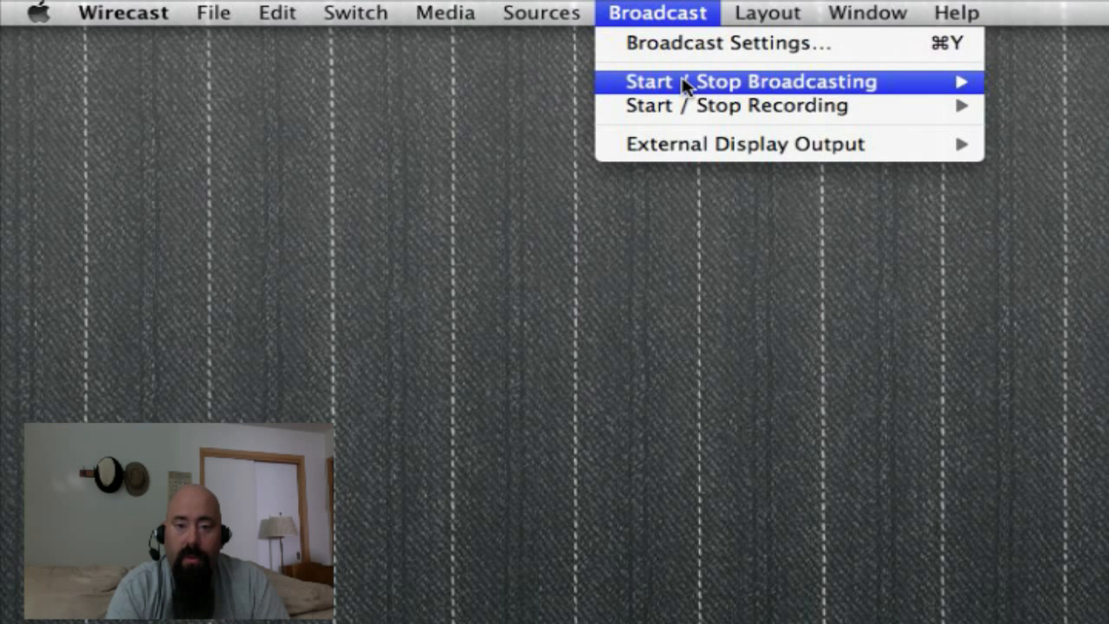
mouse_move(685, 82)
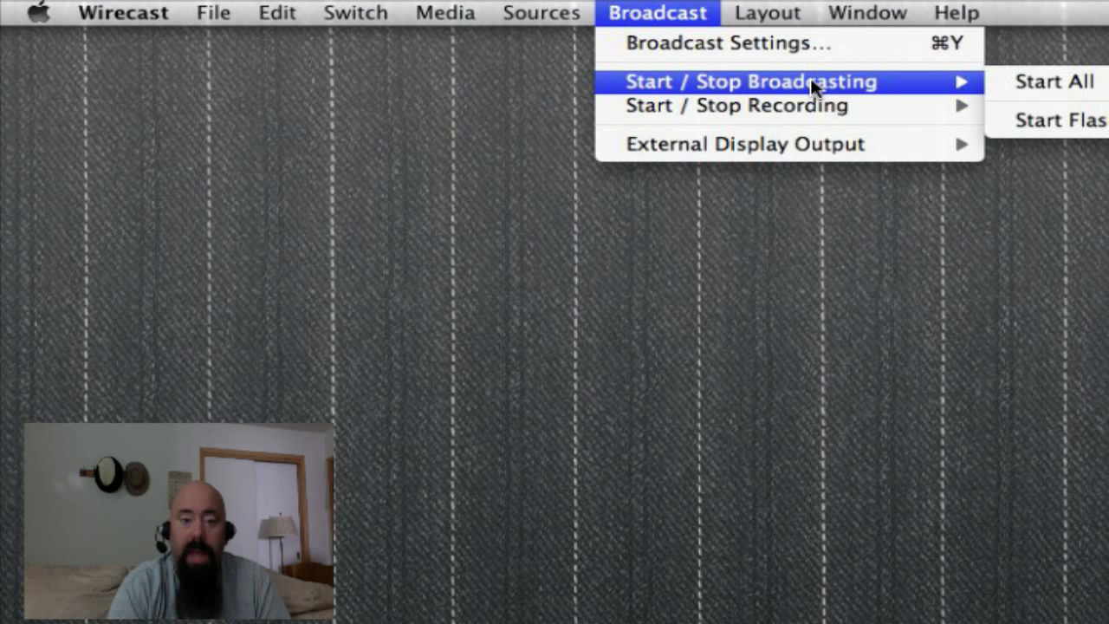
mouse_move(807, 107)
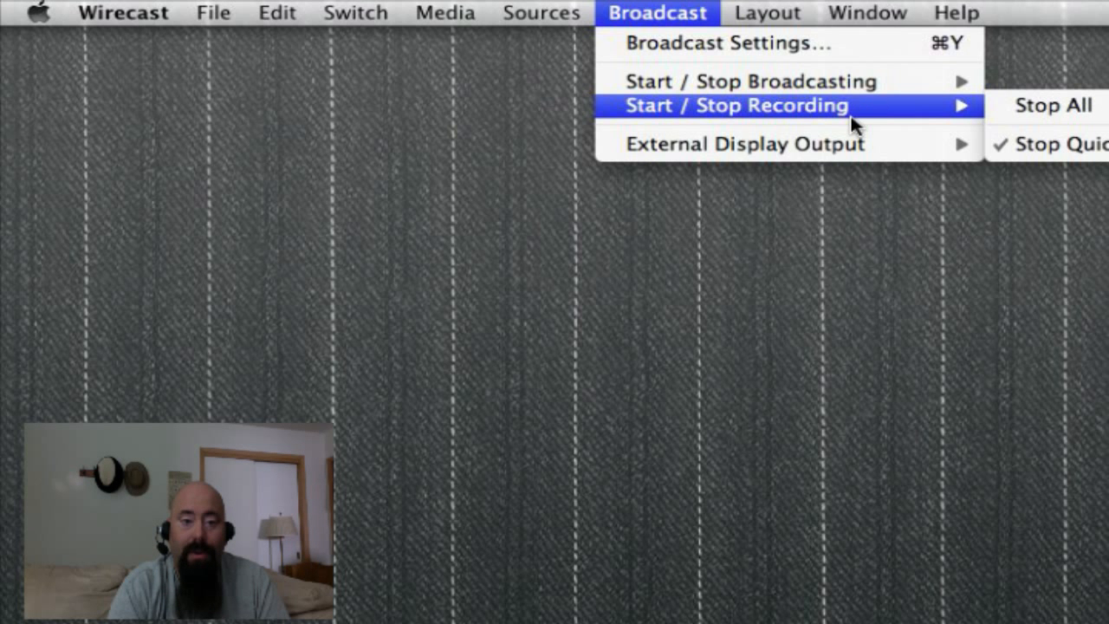
mouse_move(830, 146)
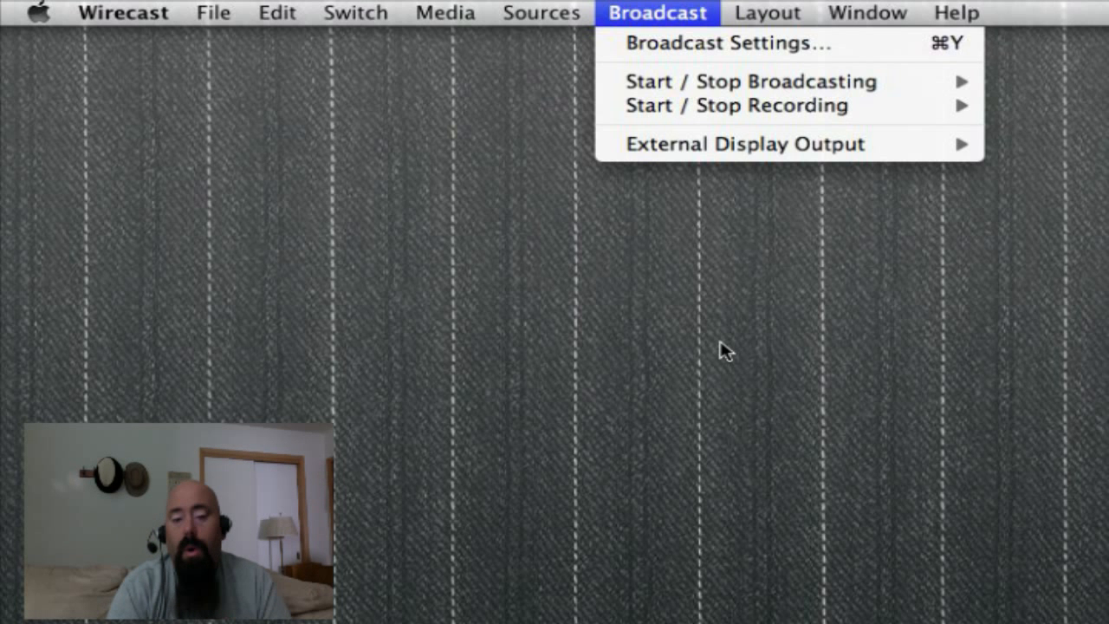
Reopen the broadcast settings, dismiss the output warning, and view the encoder presets and destination types offered for the disk recording
click(761, 45)
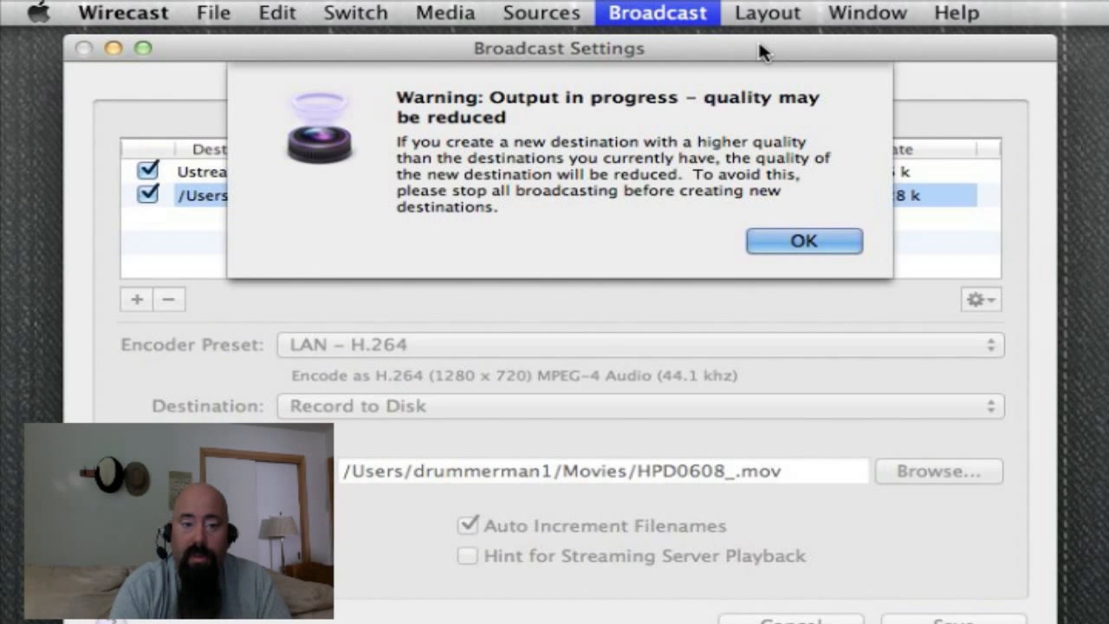
click(784, 241)
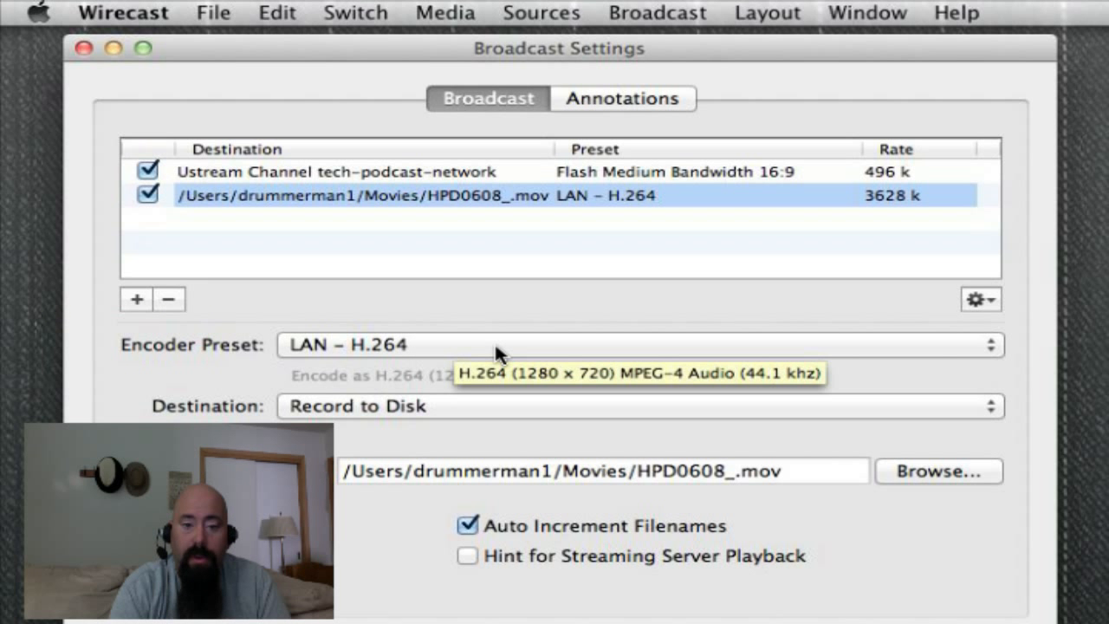
click(994, 344)
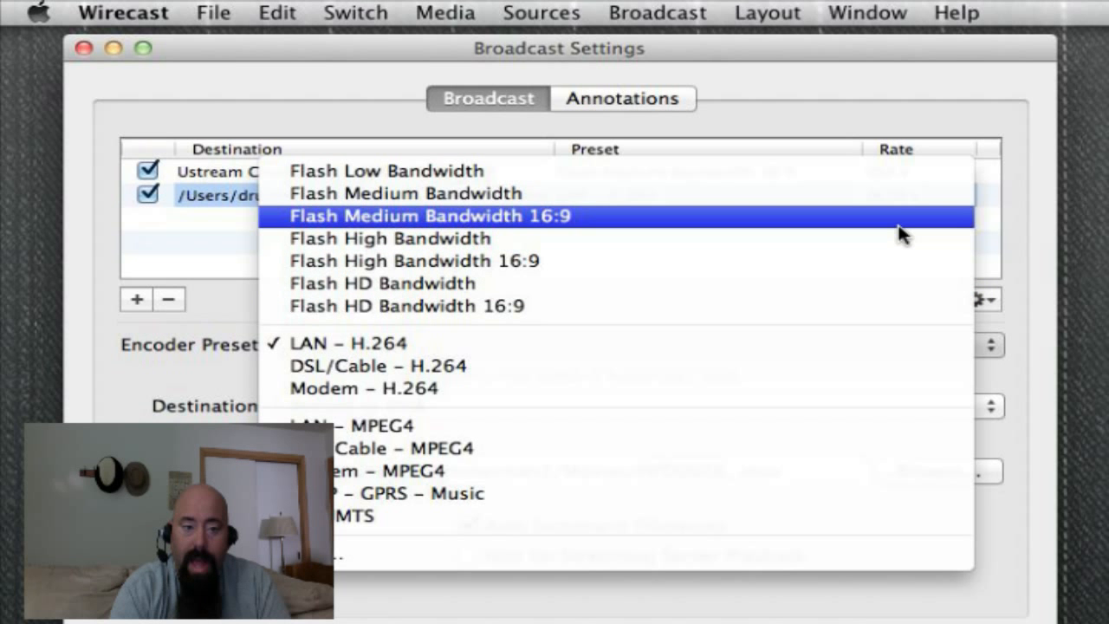
click(227, 507)
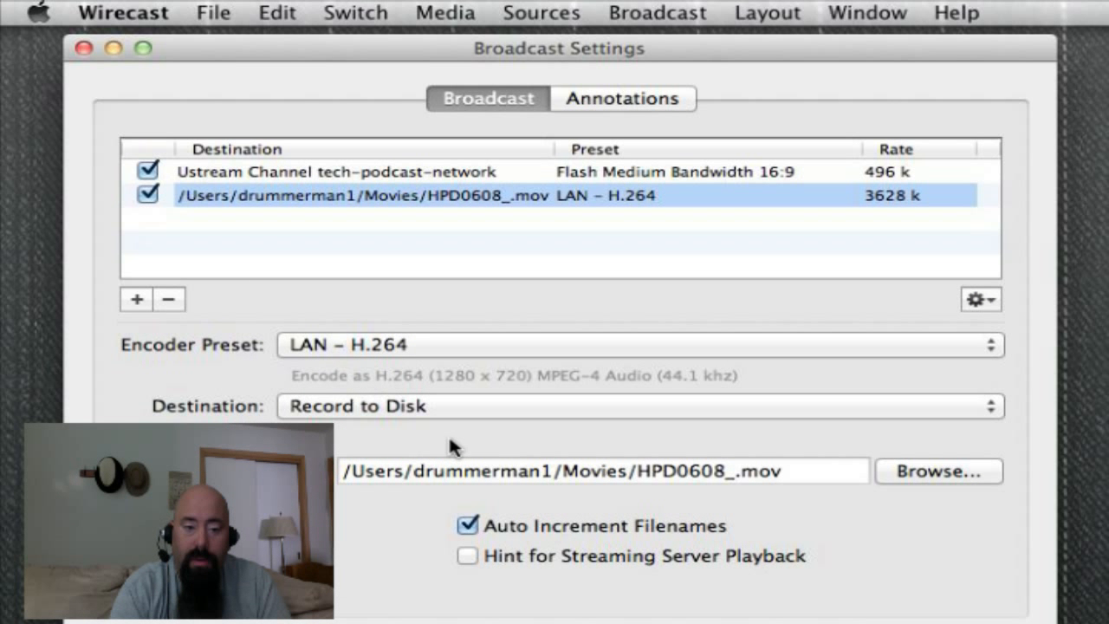
click(992, 411)
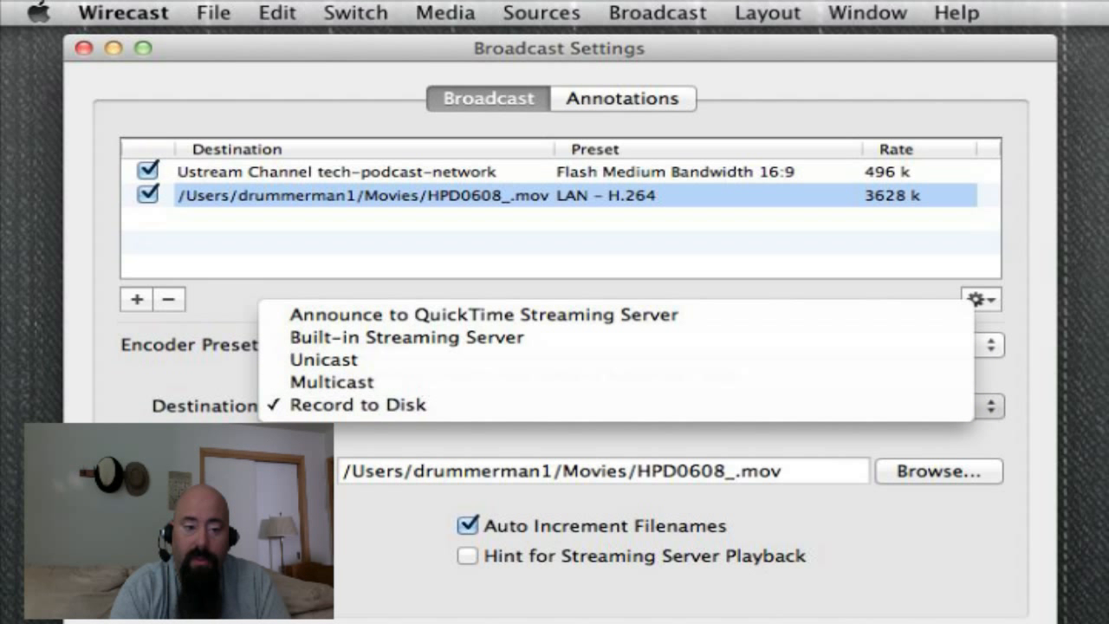
key(Escape)
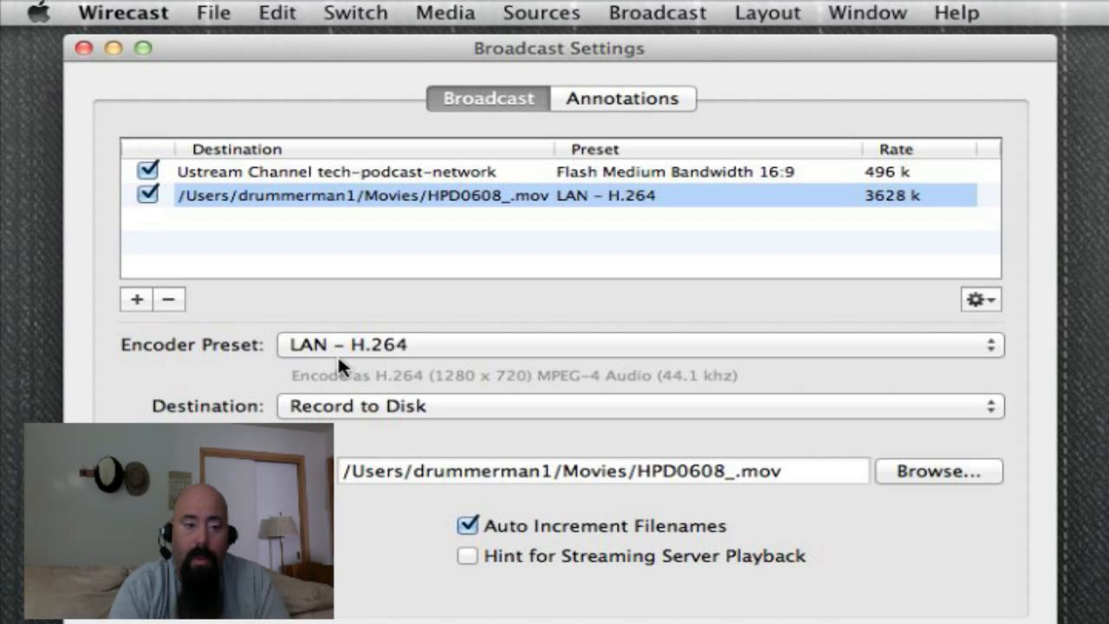
Add another broadcast destination and set its encoder preset to Flash Medium Bandwidth 16:9
click(137, 299)
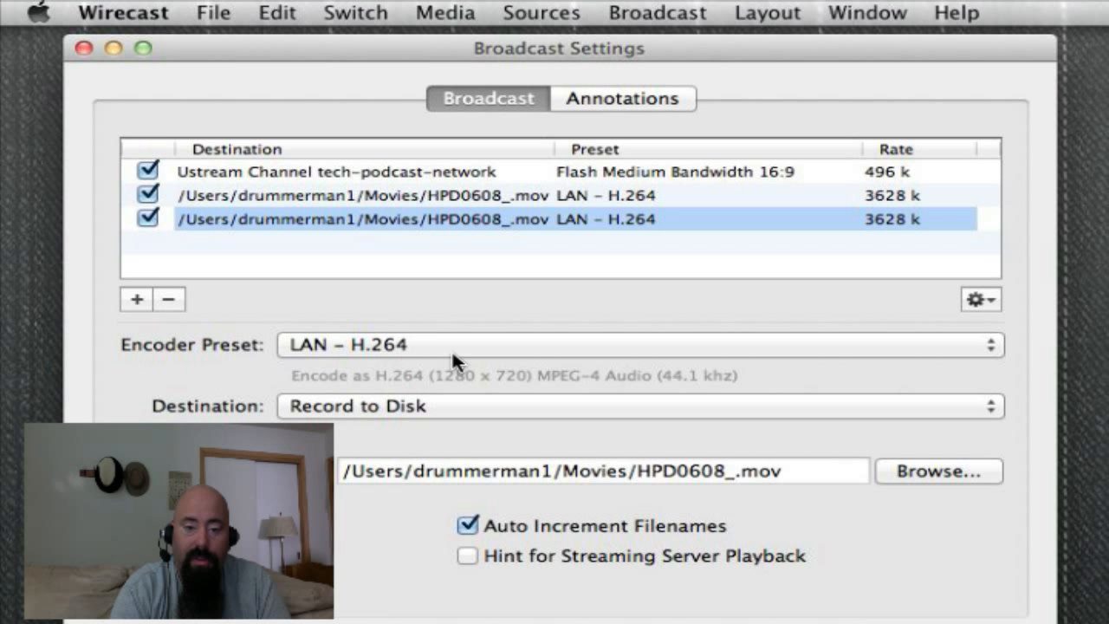
click(996, 408)
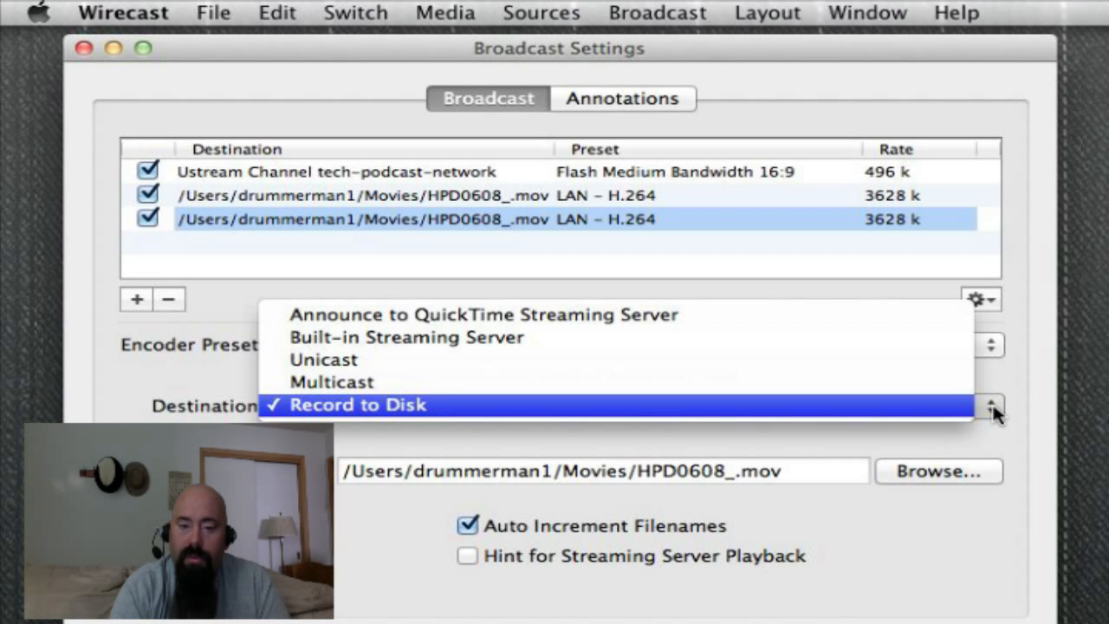
click(994, 411)
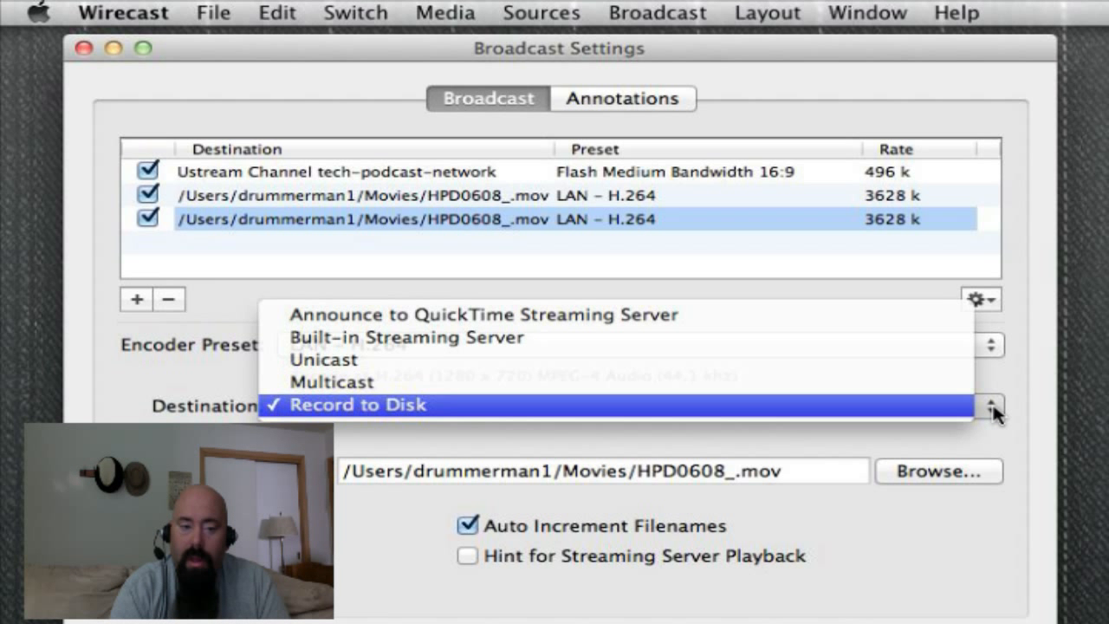
click(983, 355)
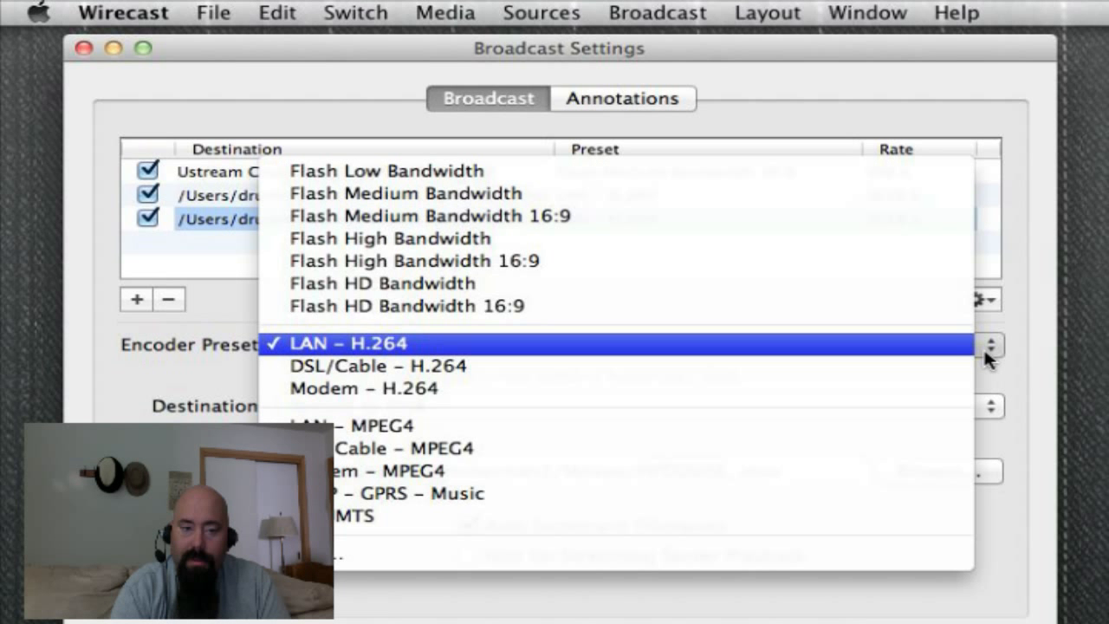
click(896, 213)
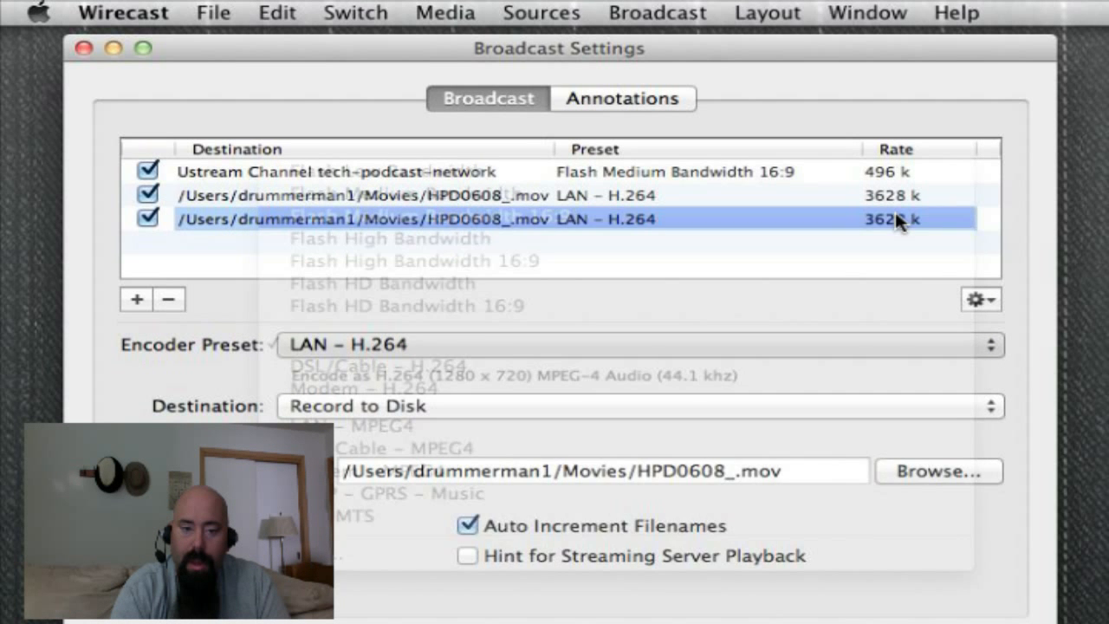
View the Flash destination services and the recording file formats, then close the broadcast settings without saving
click(985, 408)
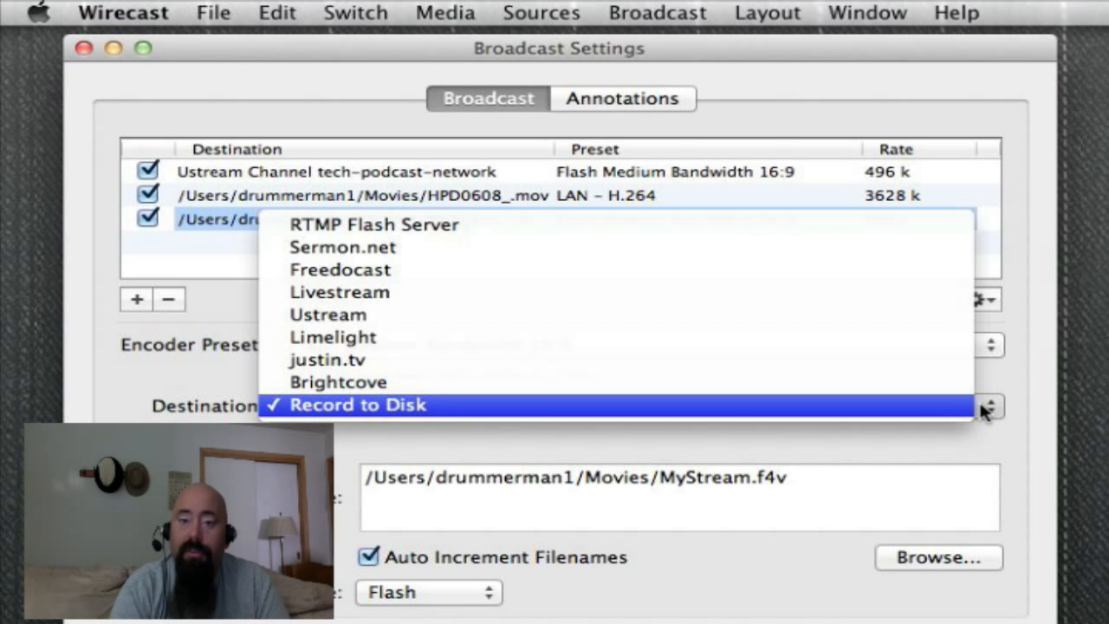
click(984, 407)
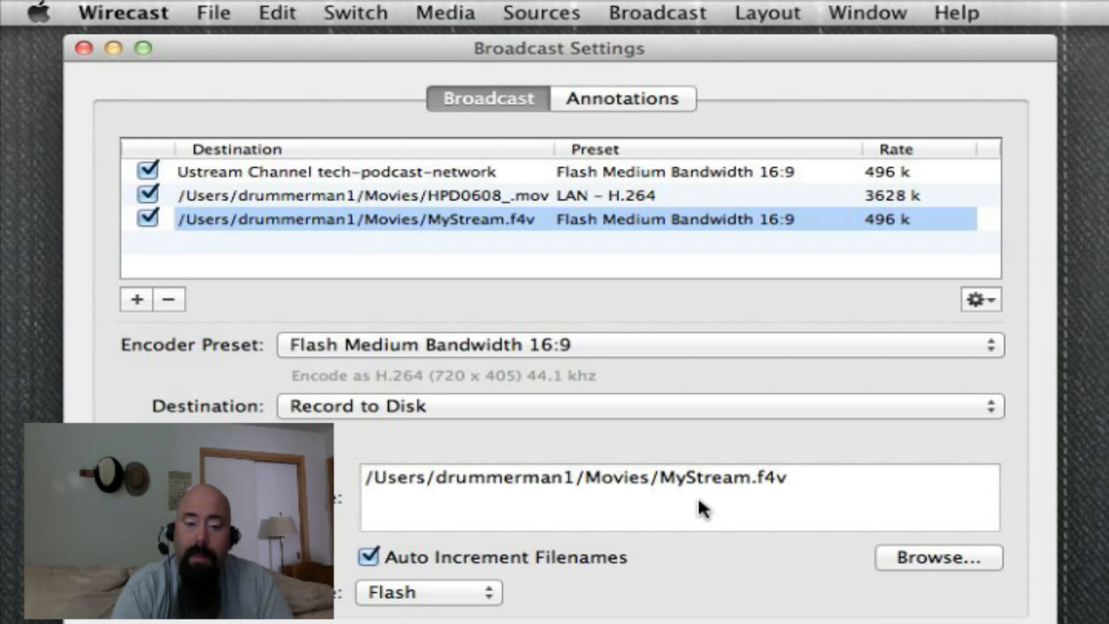
click(491, 593)
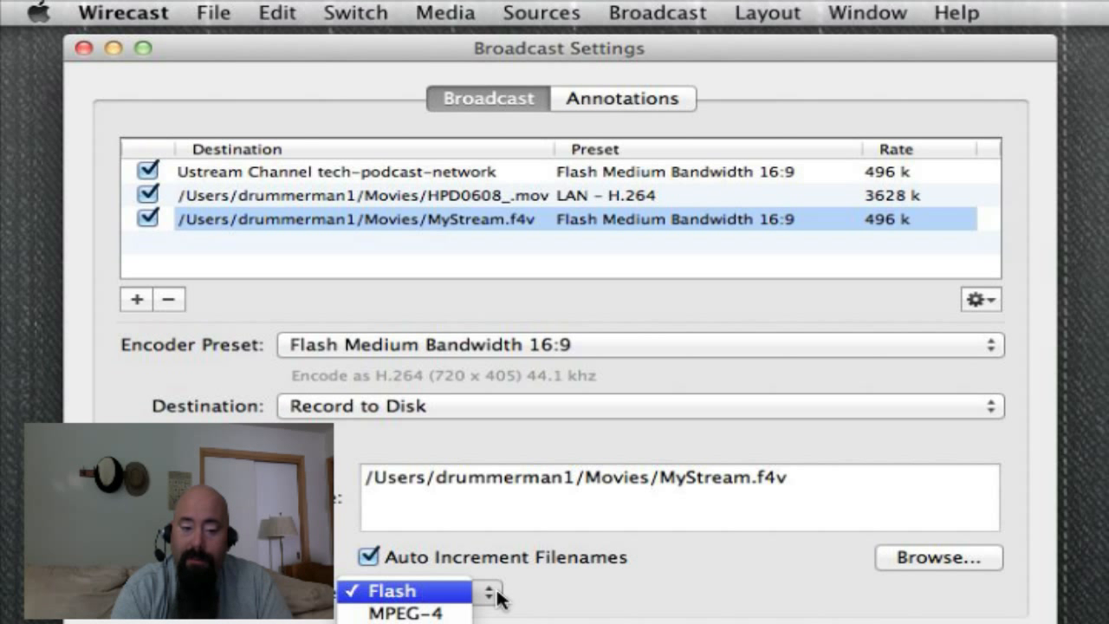
click(604, 604)
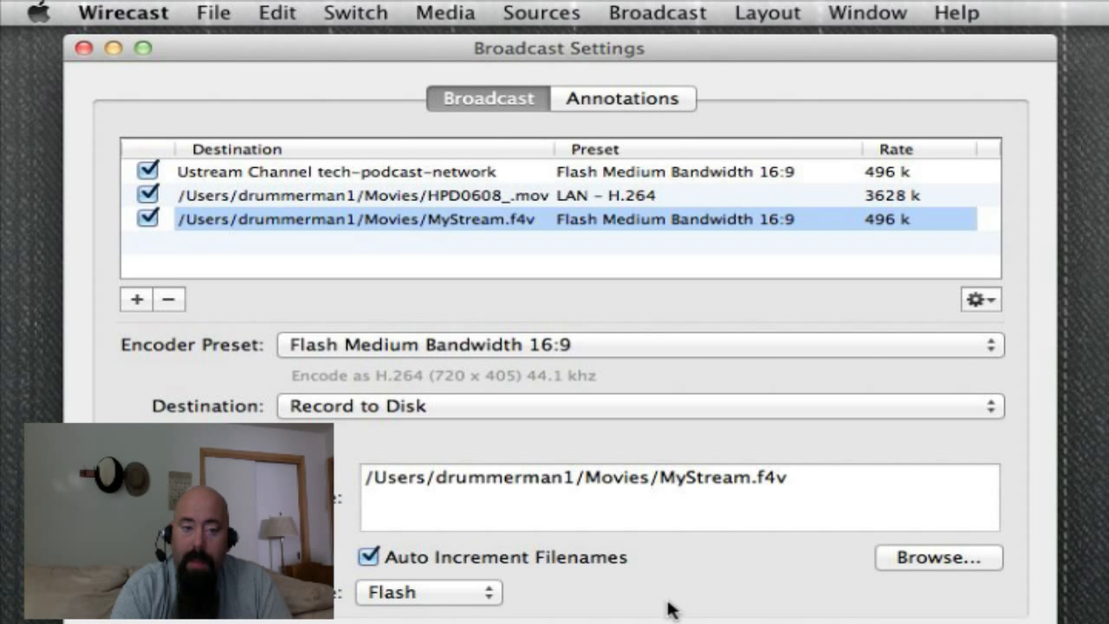
key(Escape)
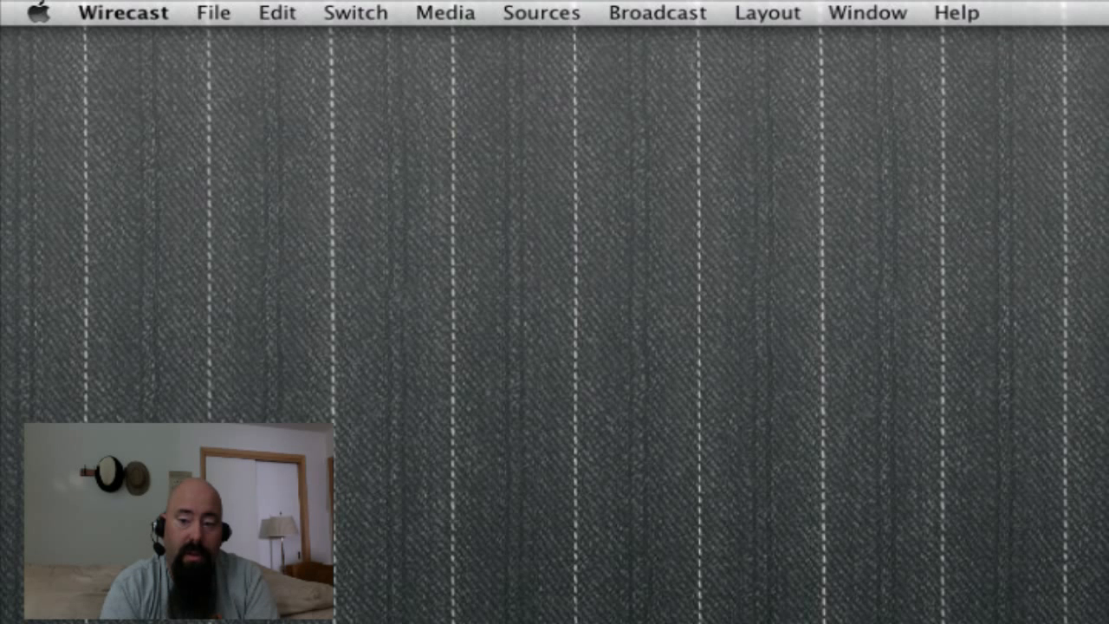
Bring the main Wirecast window into view and check the options for starting a broadcast, leaving them unused
drag(1108, 44, 882, 50)
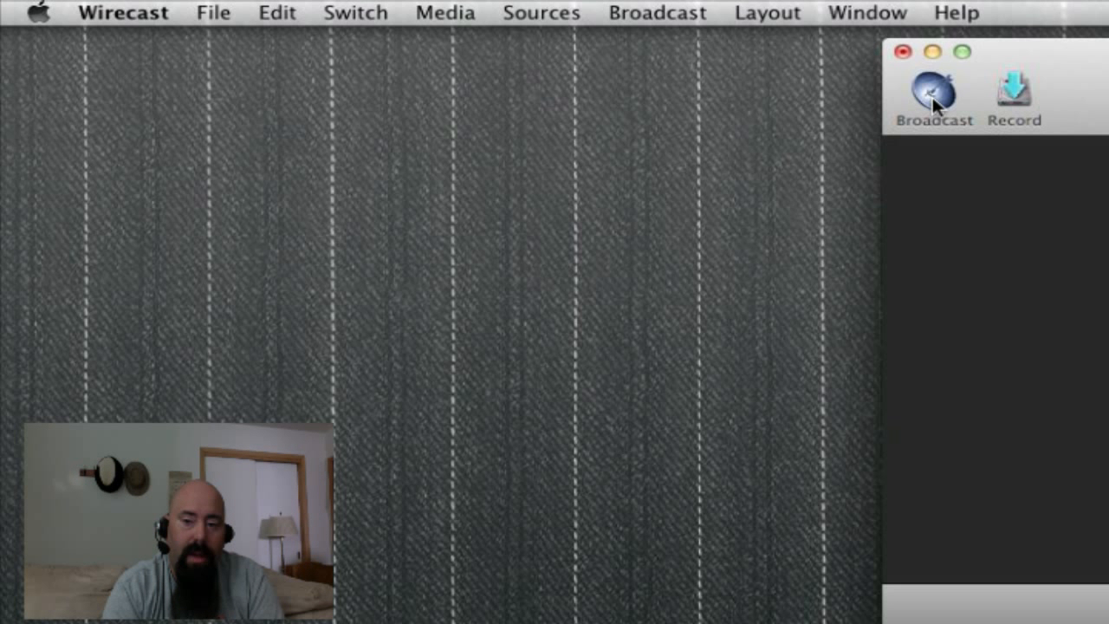
click(658, 21)
mouse_move(670, 83)
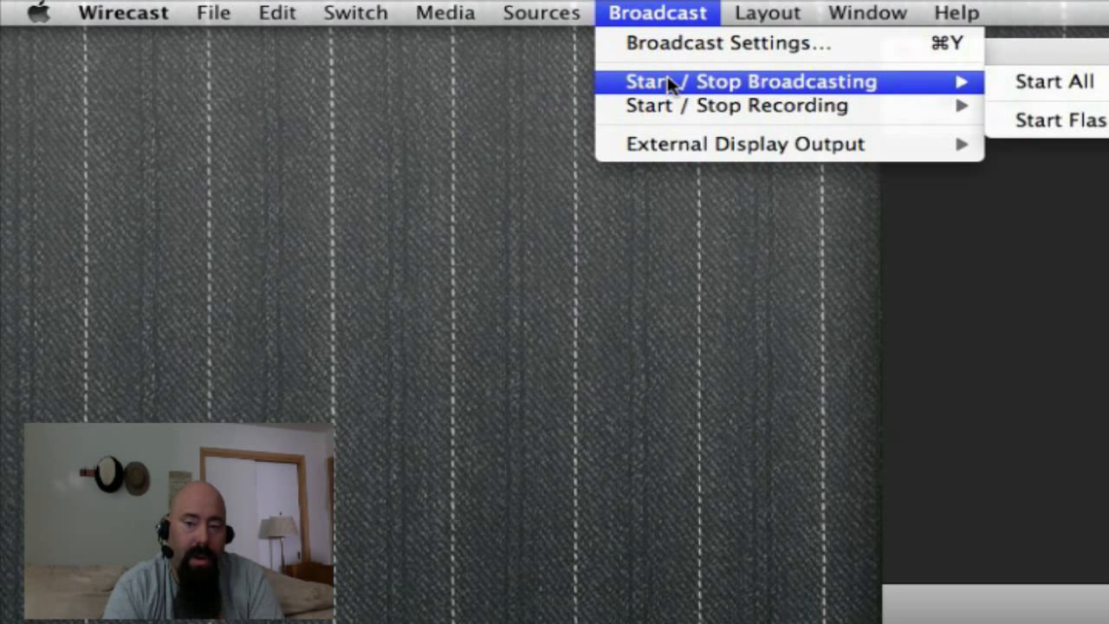
click(461, 306)
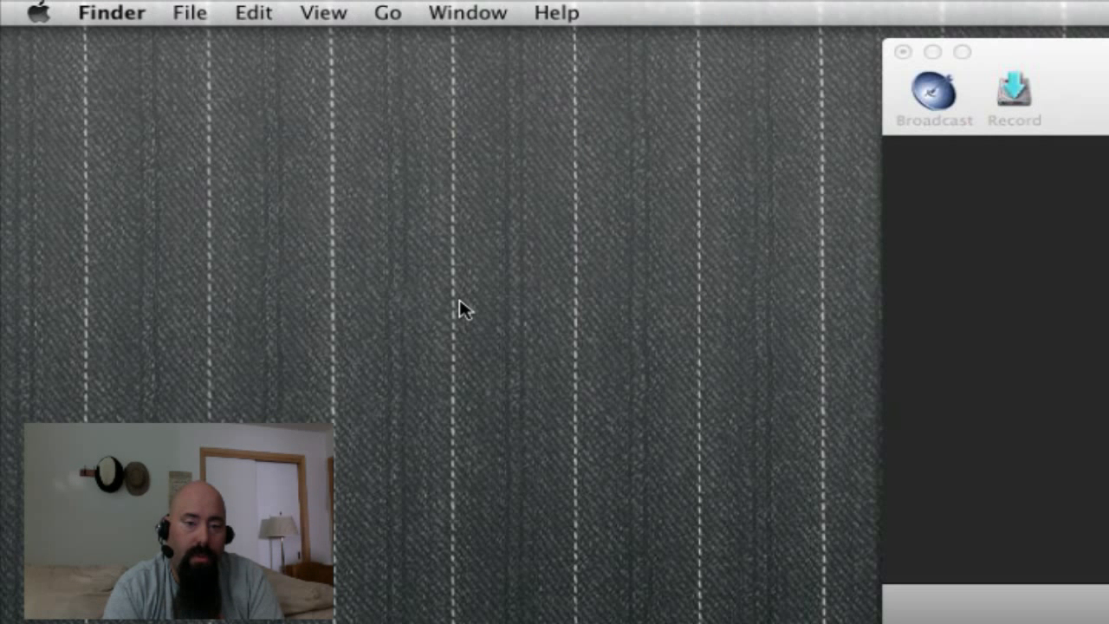